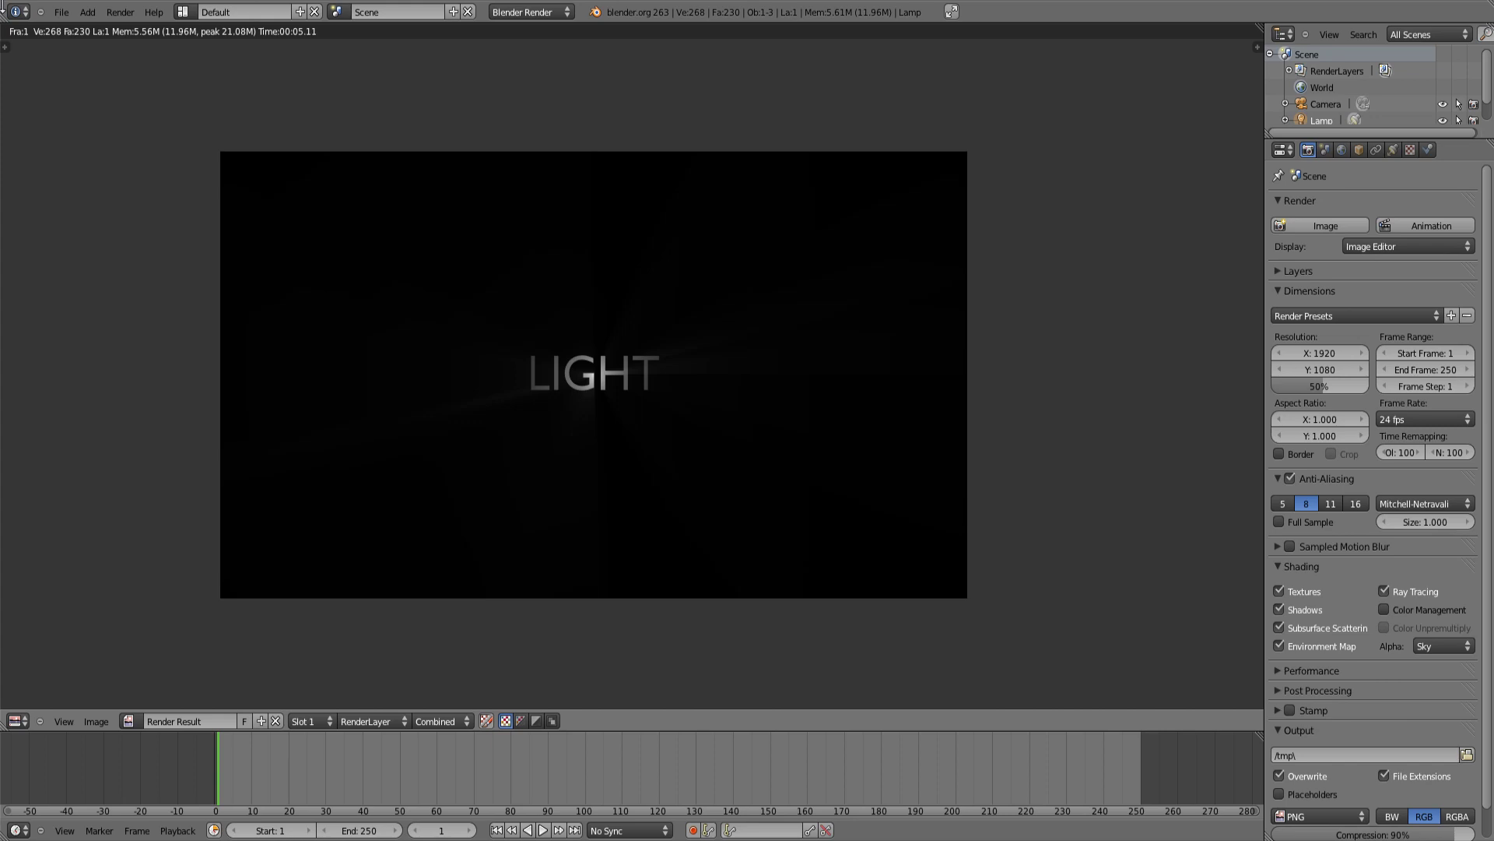
Review the finished LIGHT render and open the File menu to start over
left_click(62, 14)
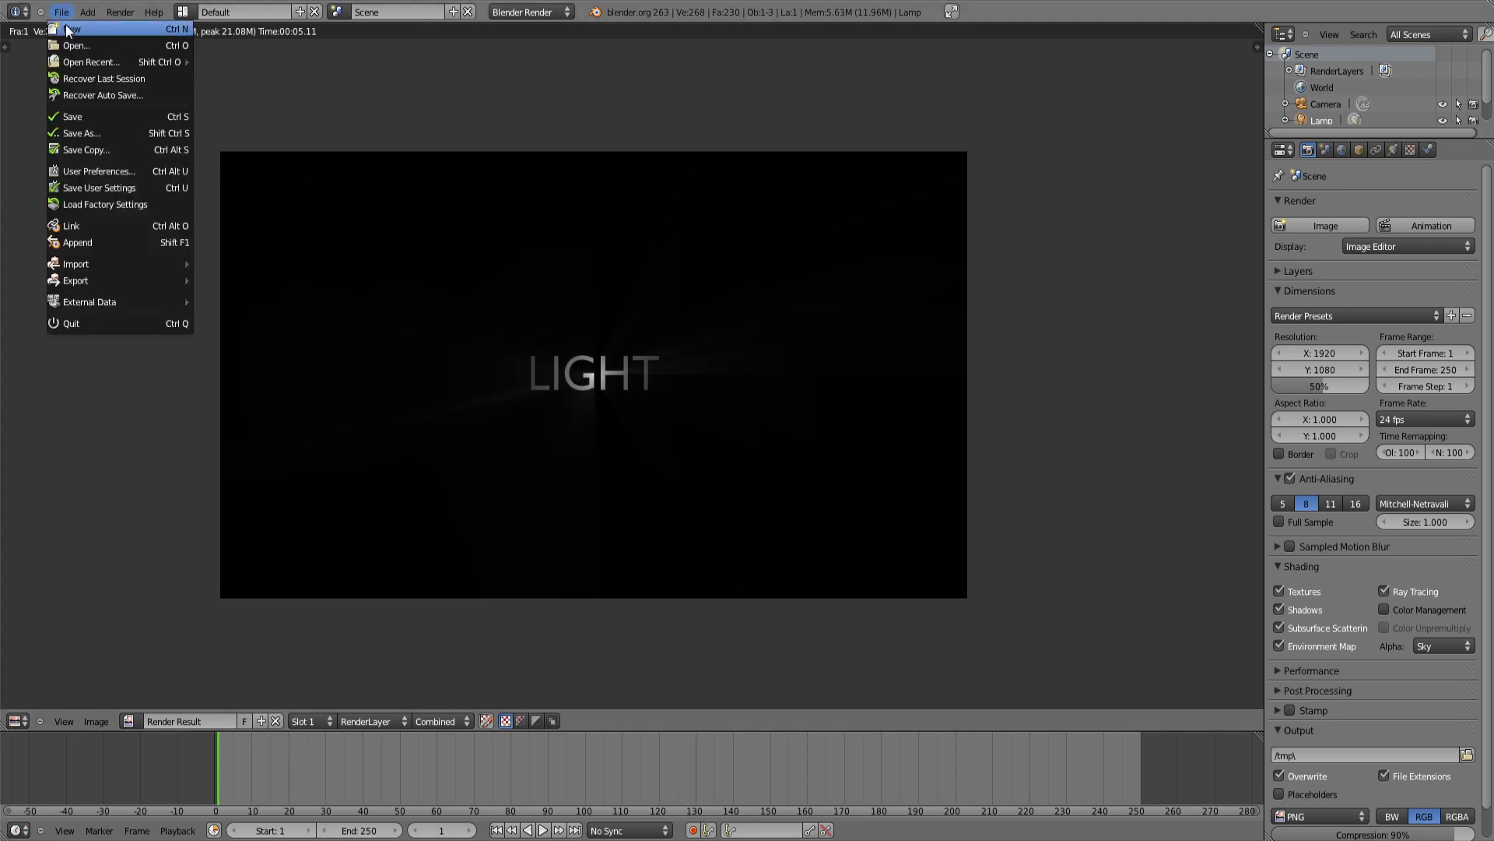
Reload the start-up file, delete the default cube, and clear the lamp's location to the origin
left_click(69, 30)
left_click(66, 41)
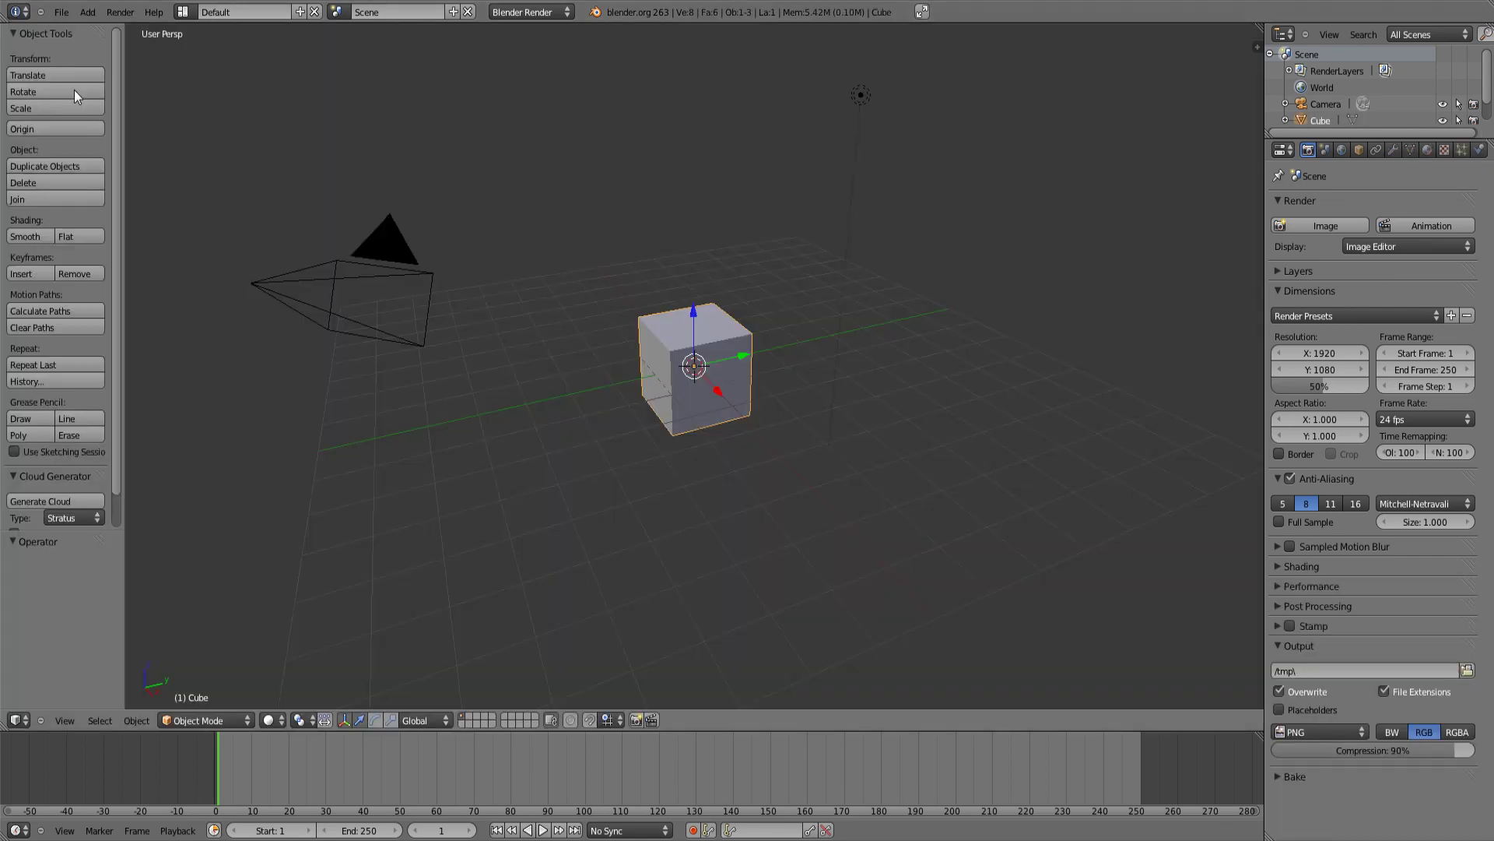
key("x")
left_click(650, 377)
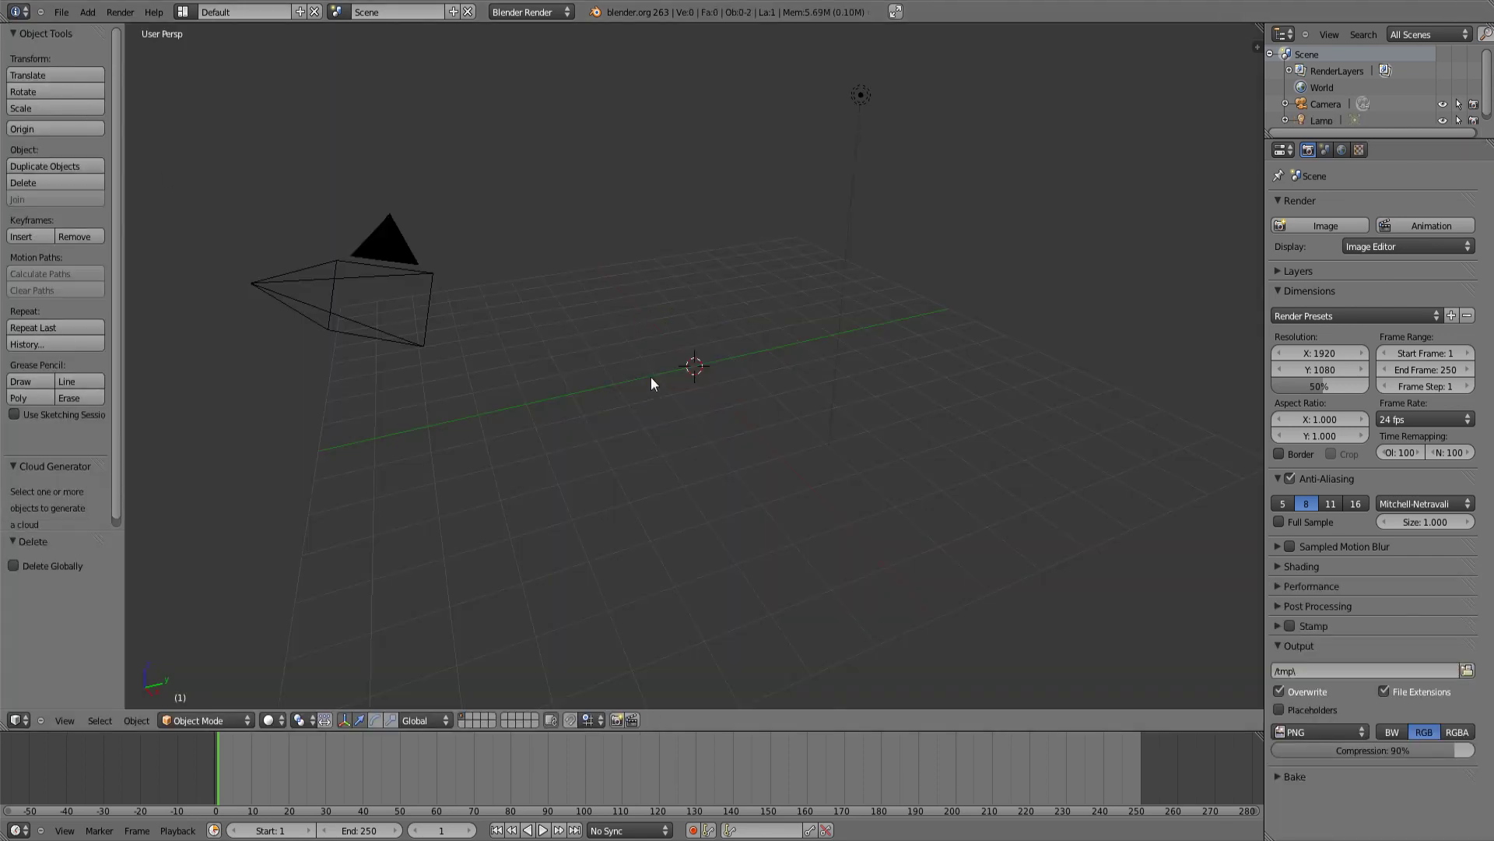
right_click(863, 95)
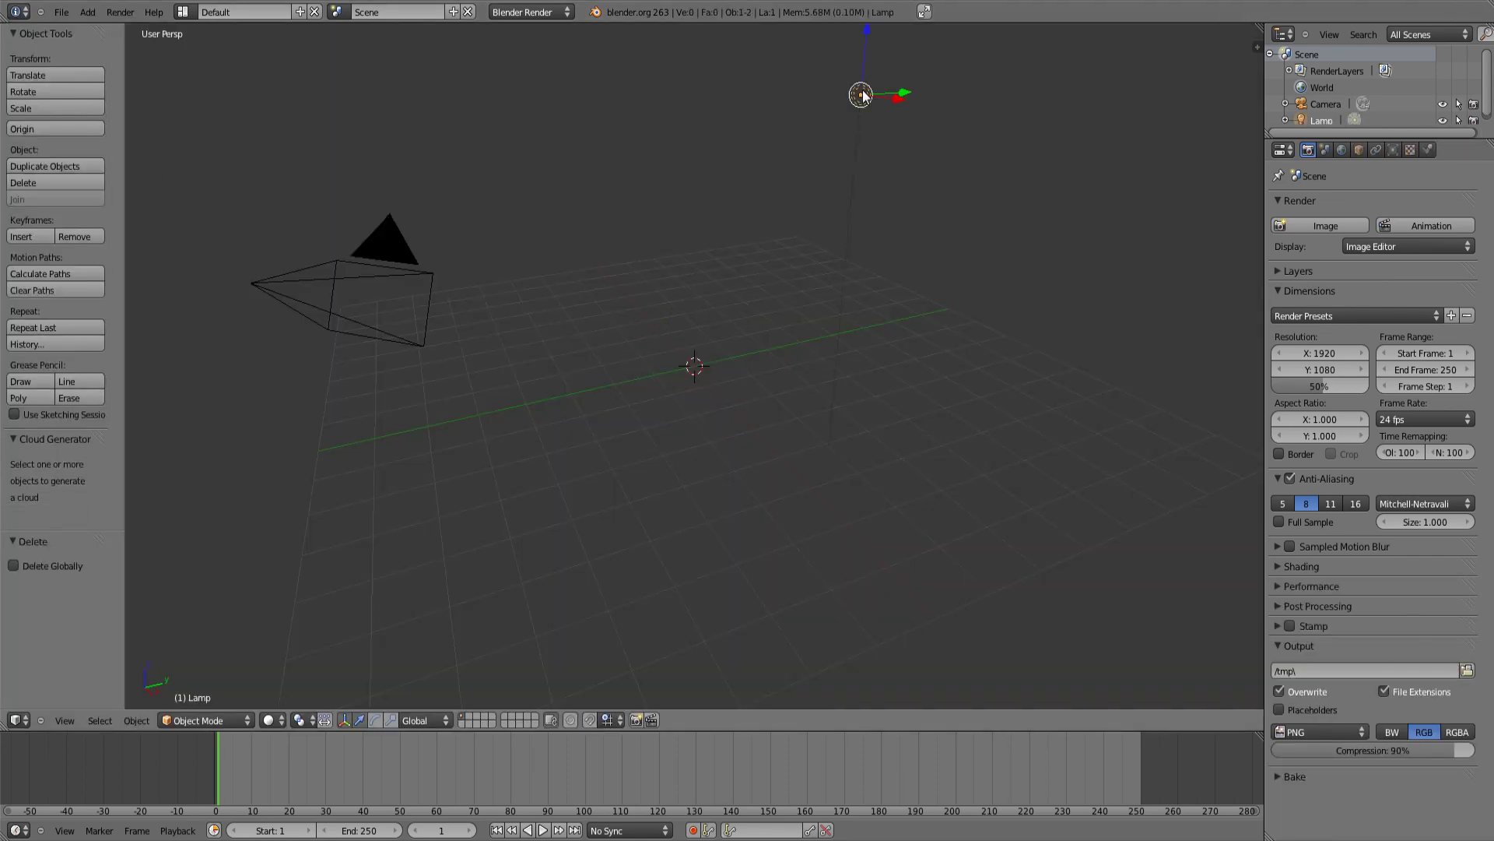
key("alt+g")
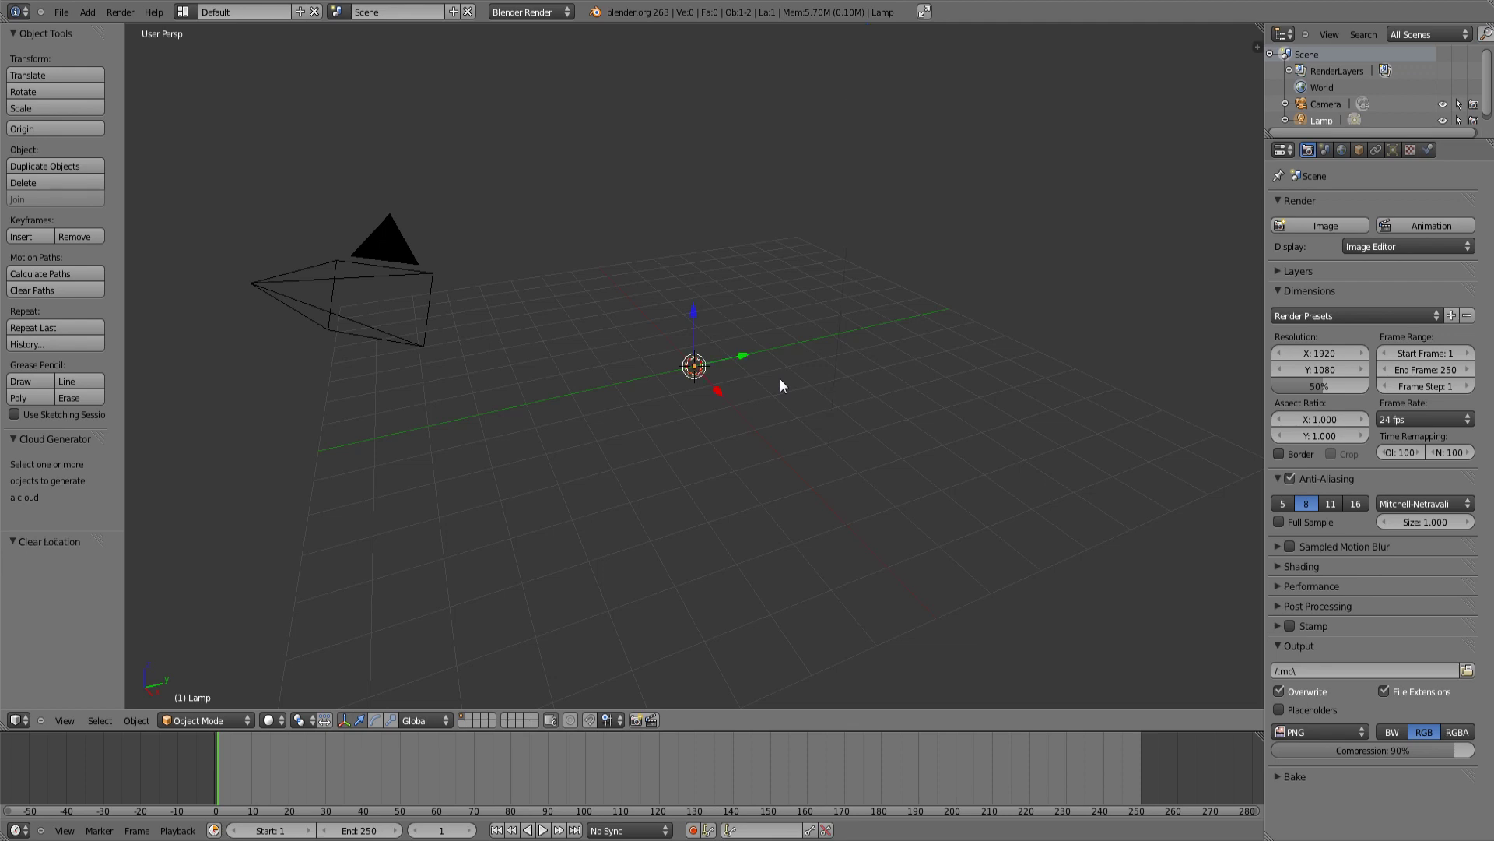
Clear the camera's rotation and location, then rotate it 90° about X
right_click(374, 246)
key("alt+r")
key("alt+g")
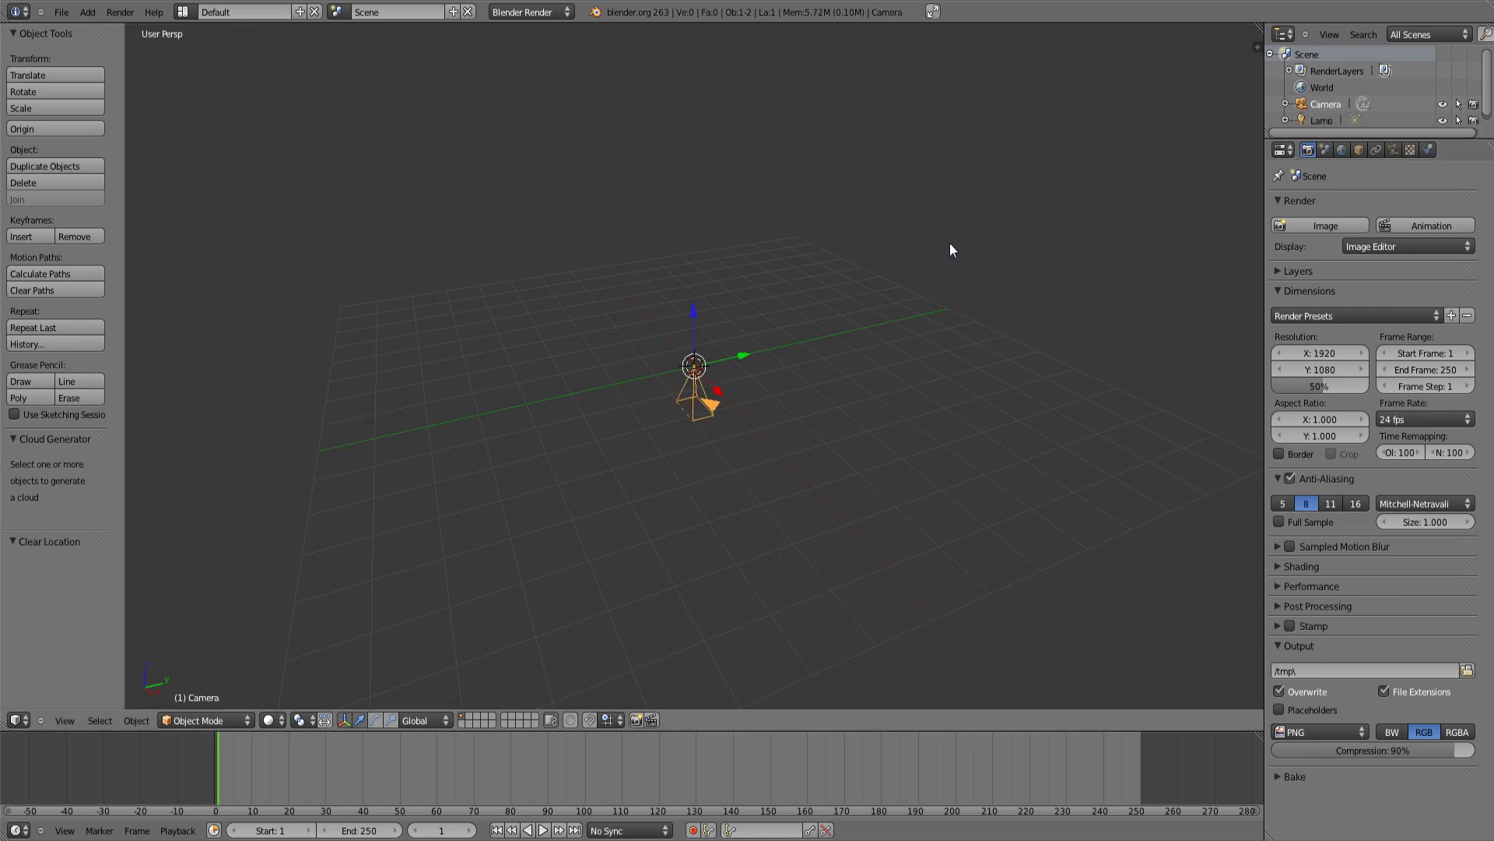
key("r")
key("x")
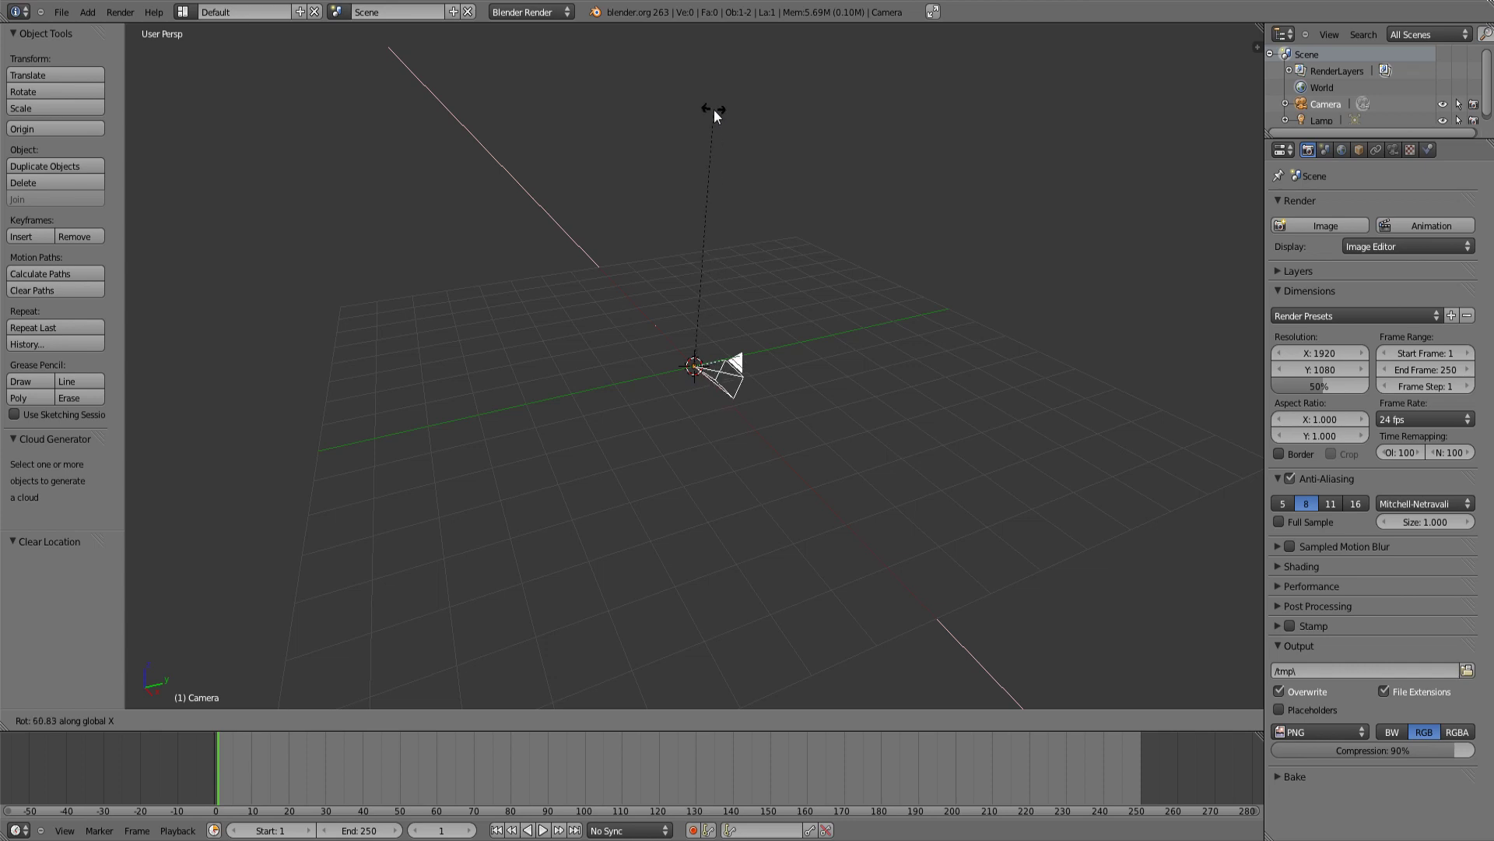
key("9")
key("0")
key("Return")
Move the camera along Y to -8.565 and reselect the lamp
key("g")
key("y")
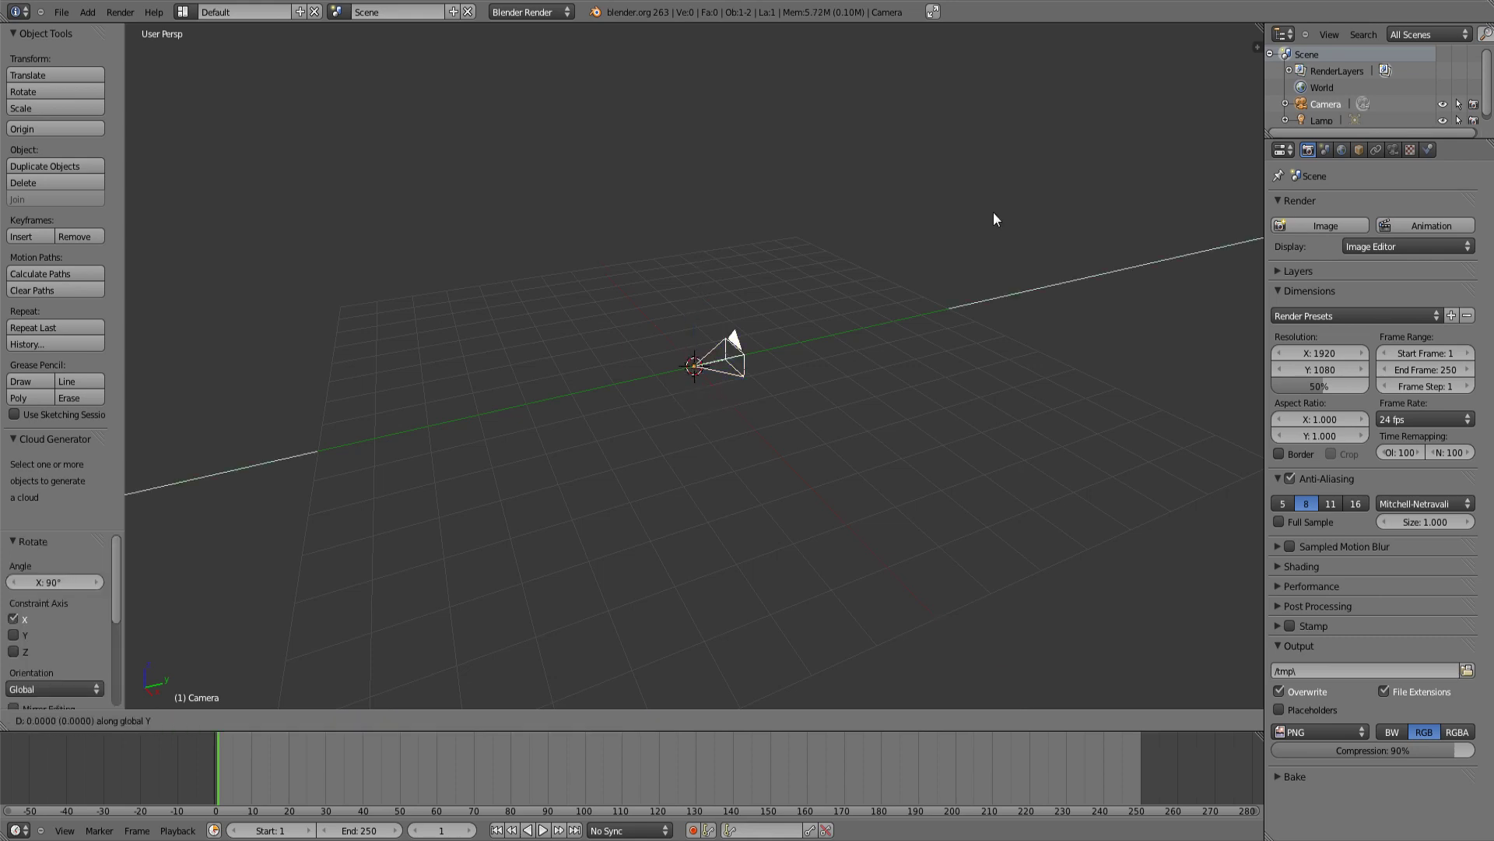
left_click(578, 346)
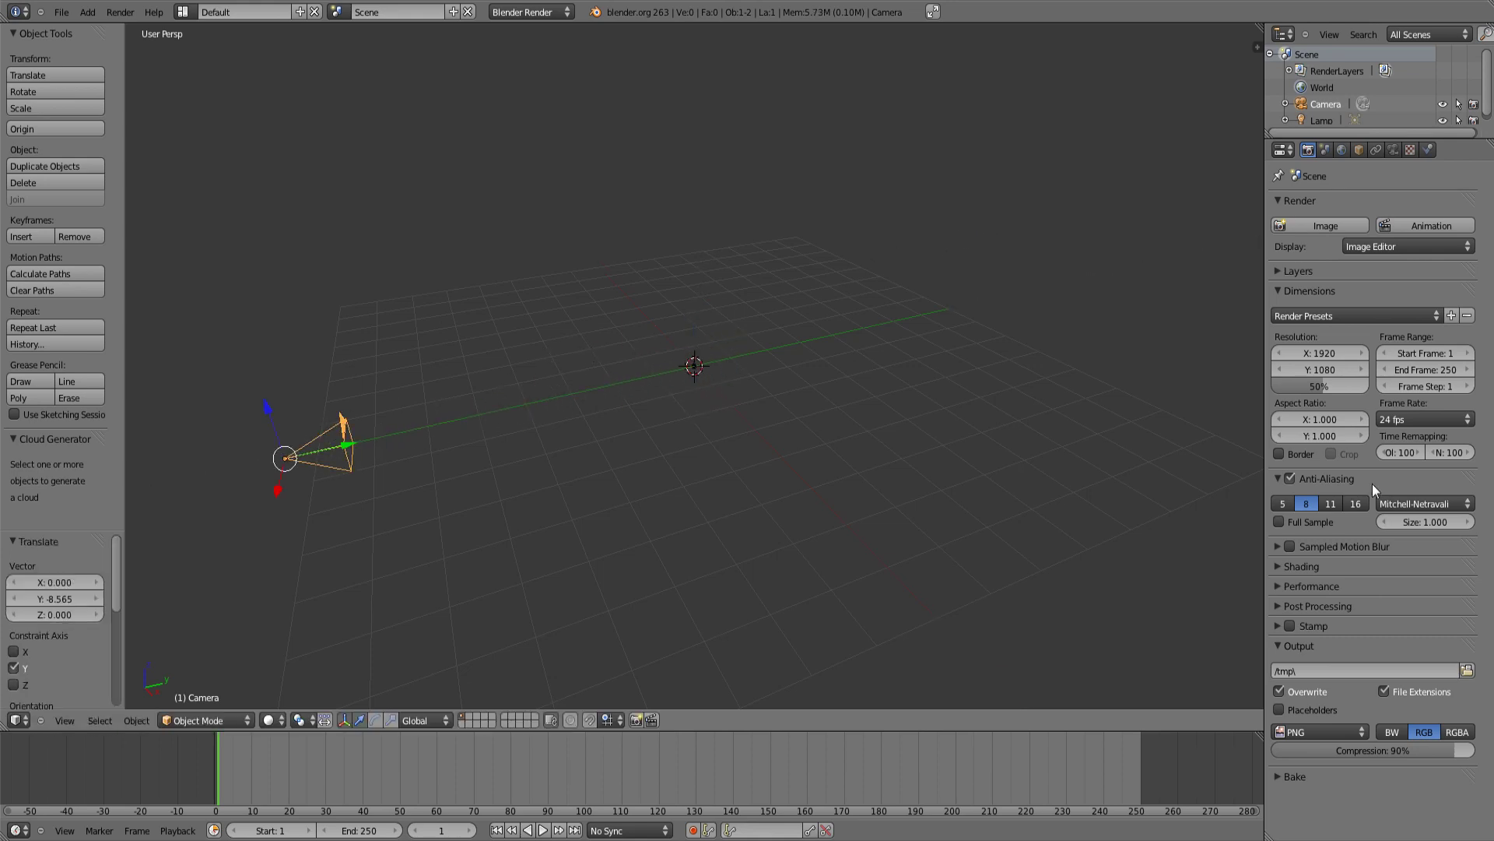
left_click(1323, 120)
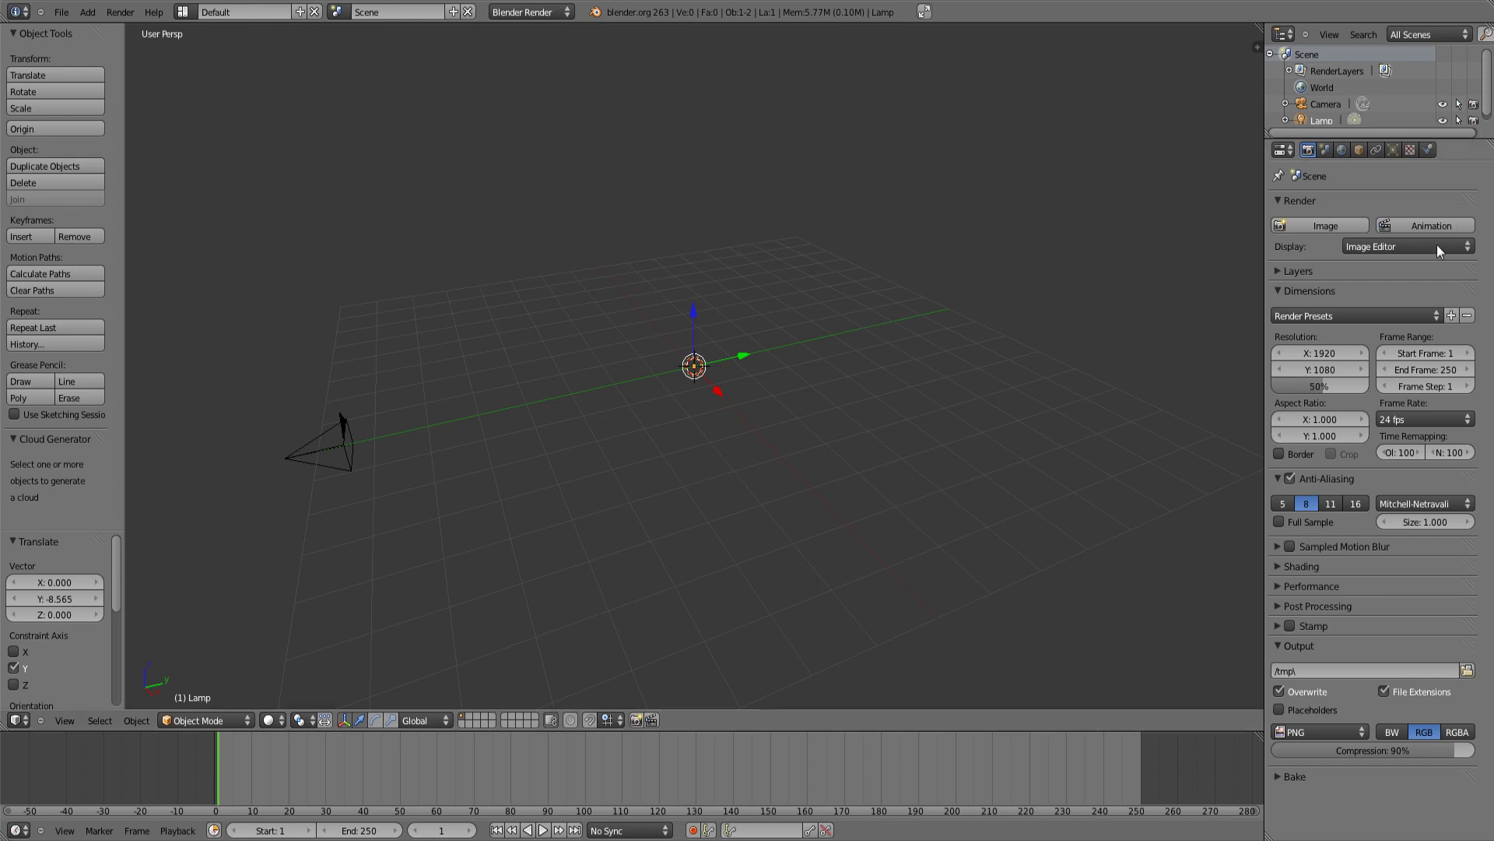
Switch the lamp to a Spot light that casts Buffer Shadow
left_click(1394, 151)
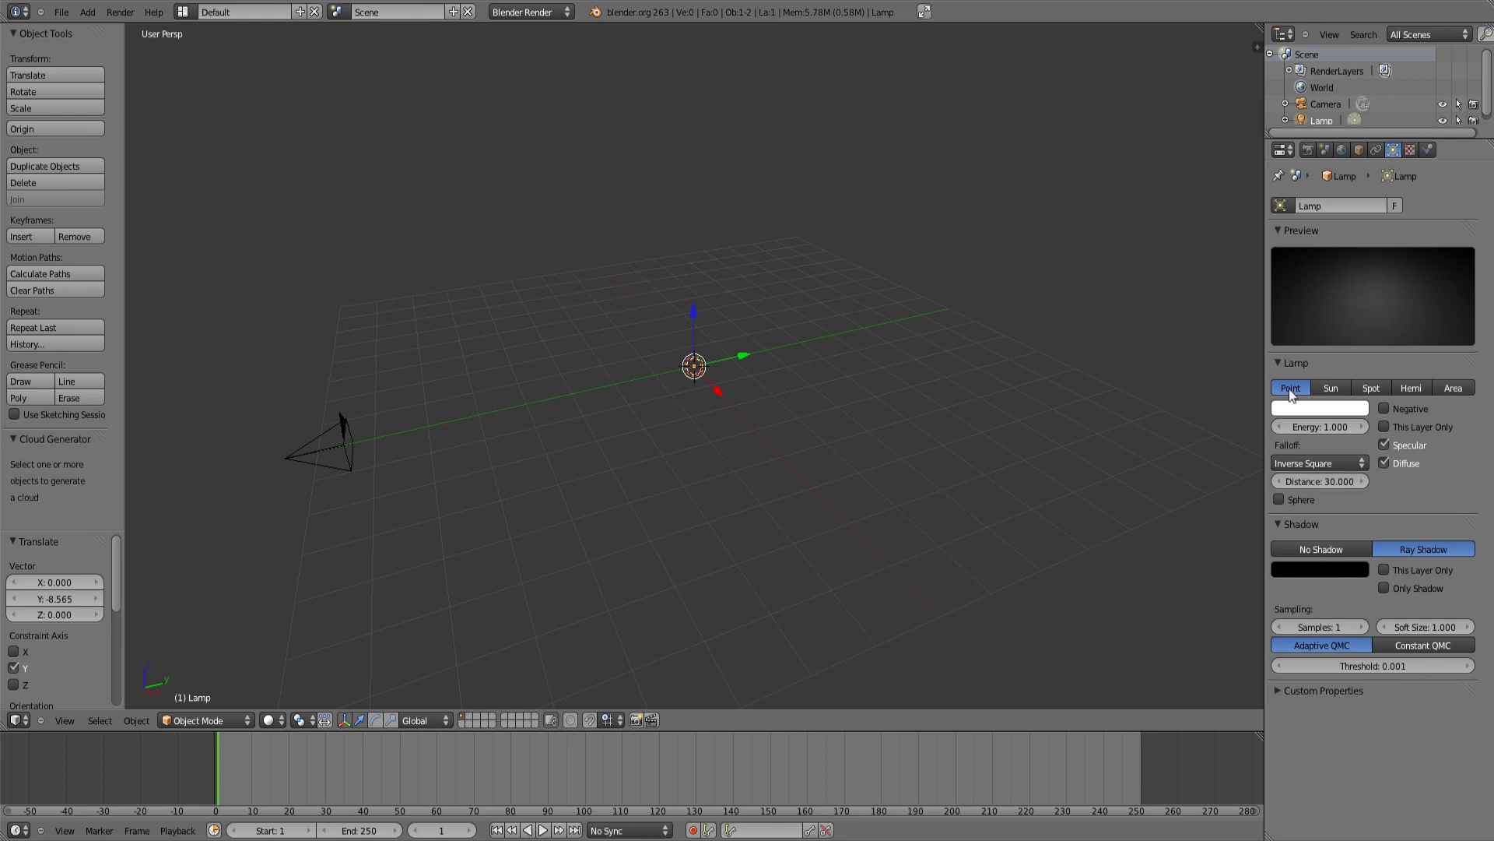
left_click(1362, 387)
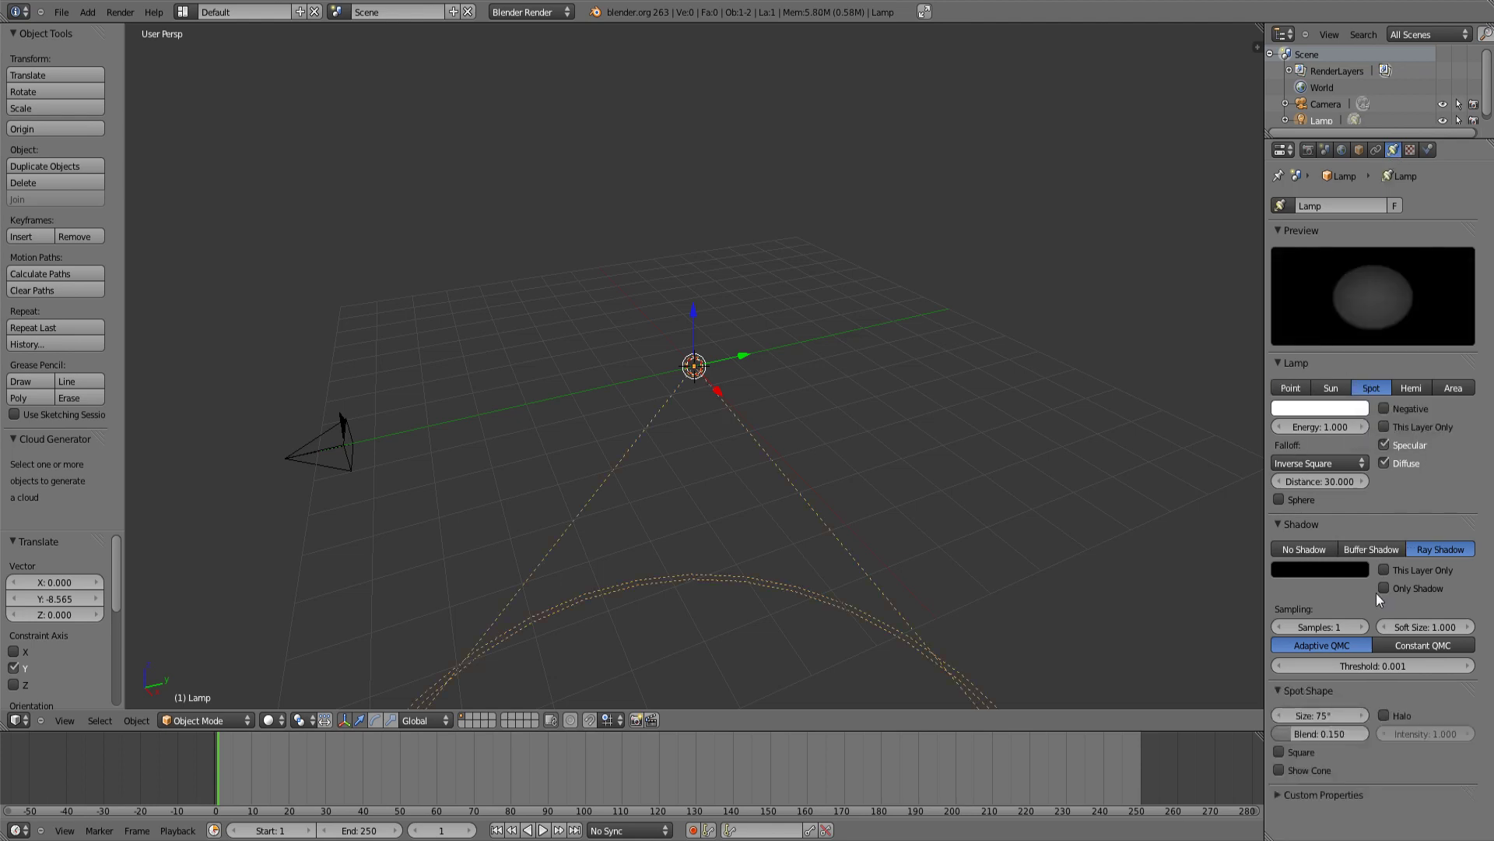
left_click(1369, 543)
scroll(1382, 585, "down", 1)
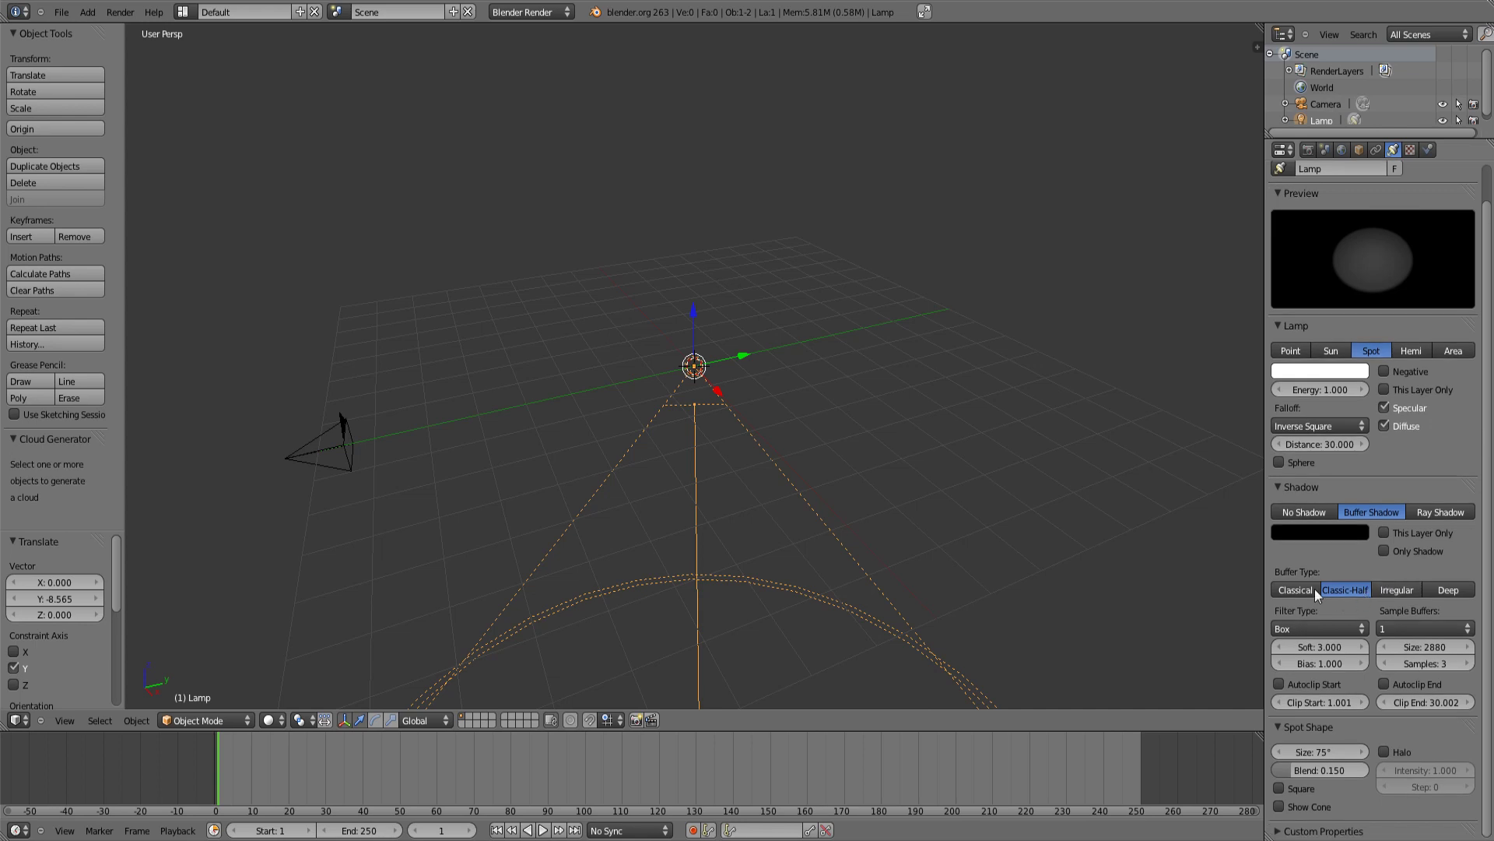
left_click(1420, 629)
Turn on the spot's volumetric Halo with a step of 1
left_click(1381, 701)
left_click(1384, 750)
left_click(1471, 787)
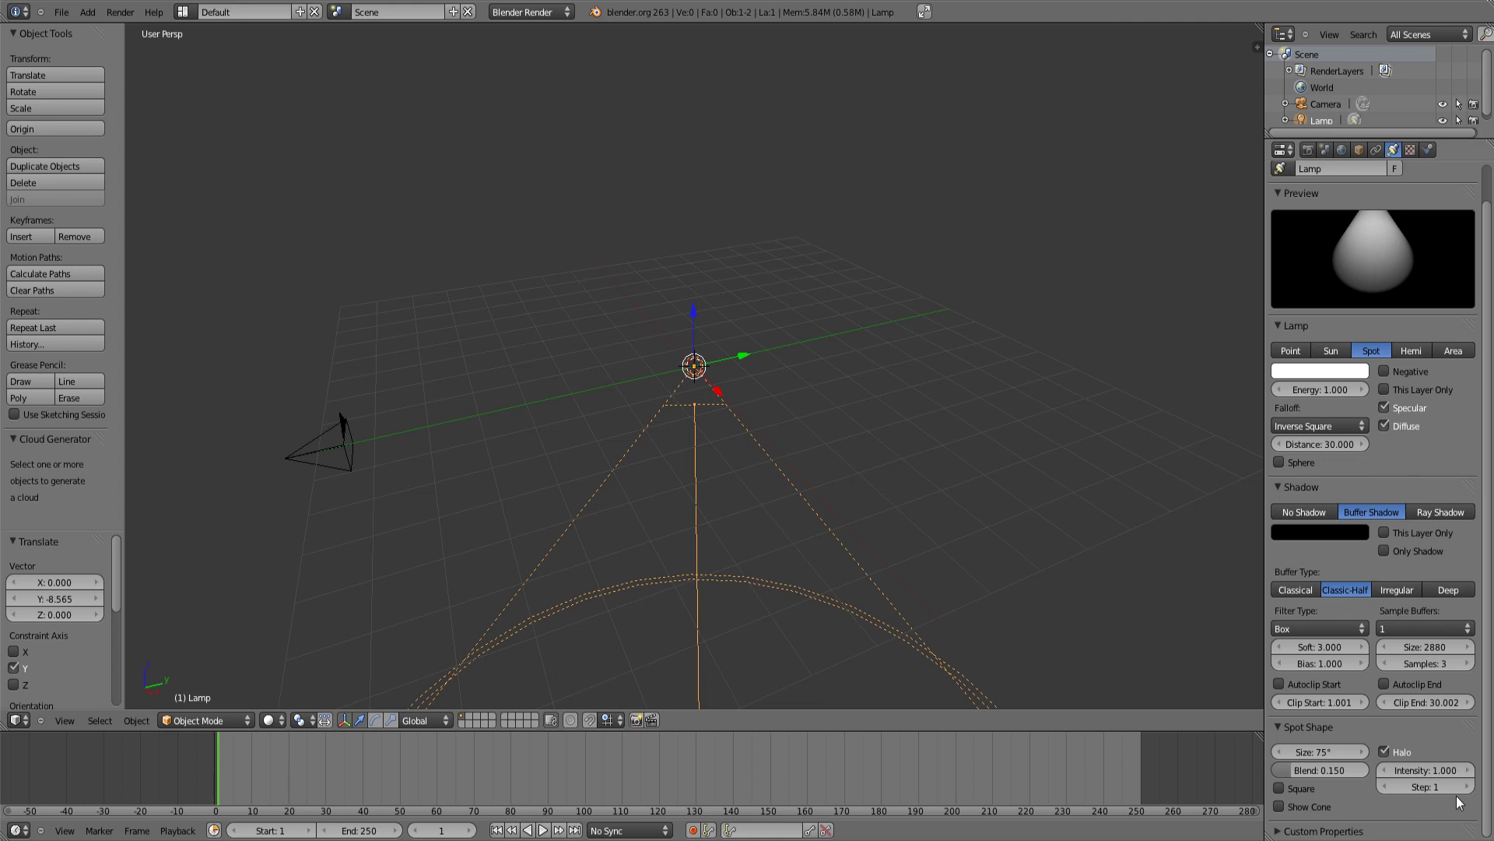
Narrow the spot cone from 75° to about 64°
scroll(786, 504, "down", 5)
middle_click_drag(786, 505, 783, 493)
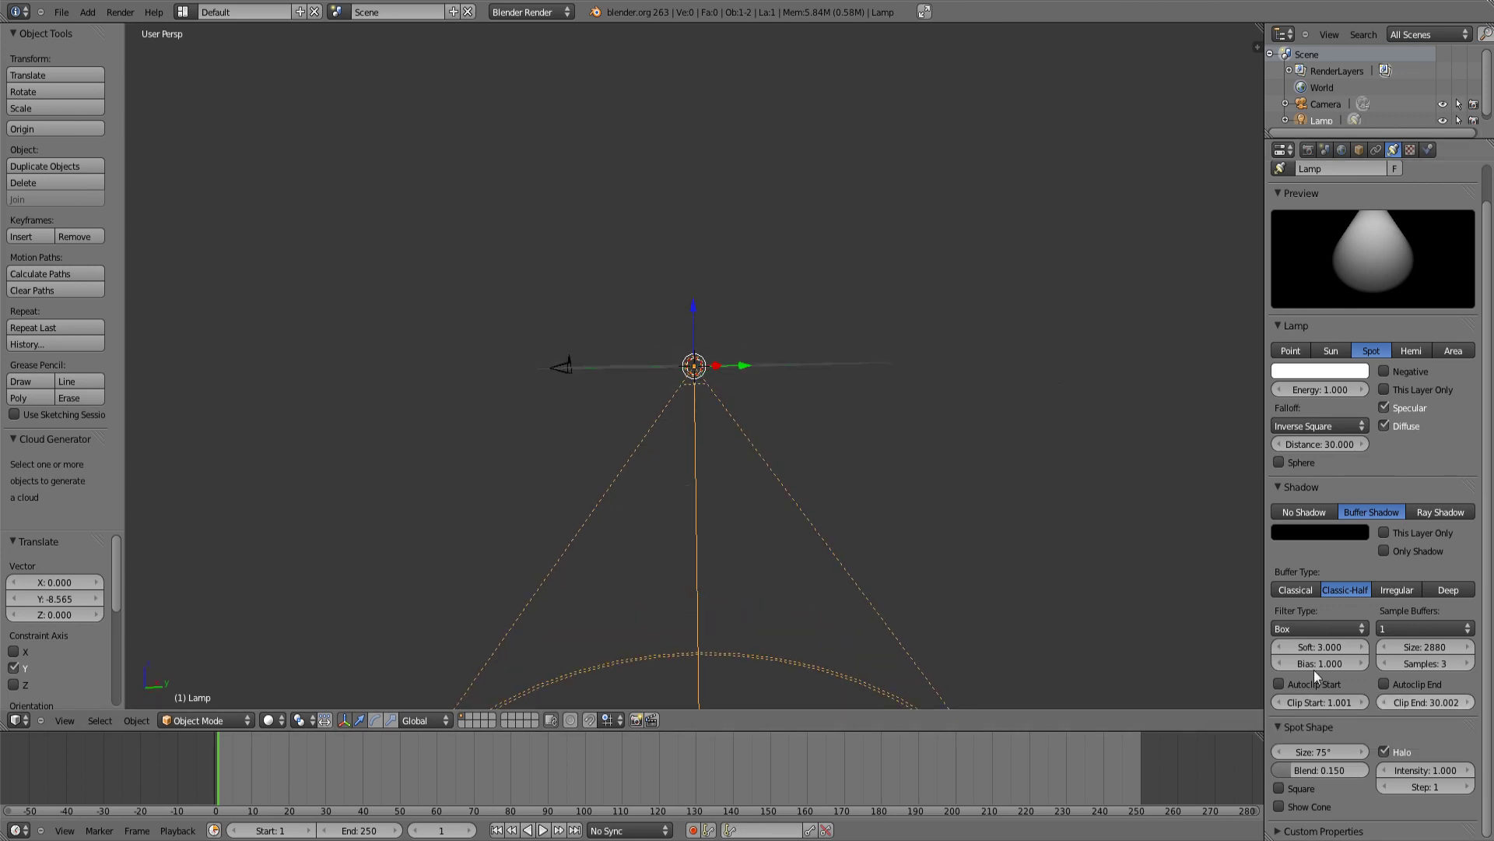
middle_click_drag(692, 528, 690, 511)
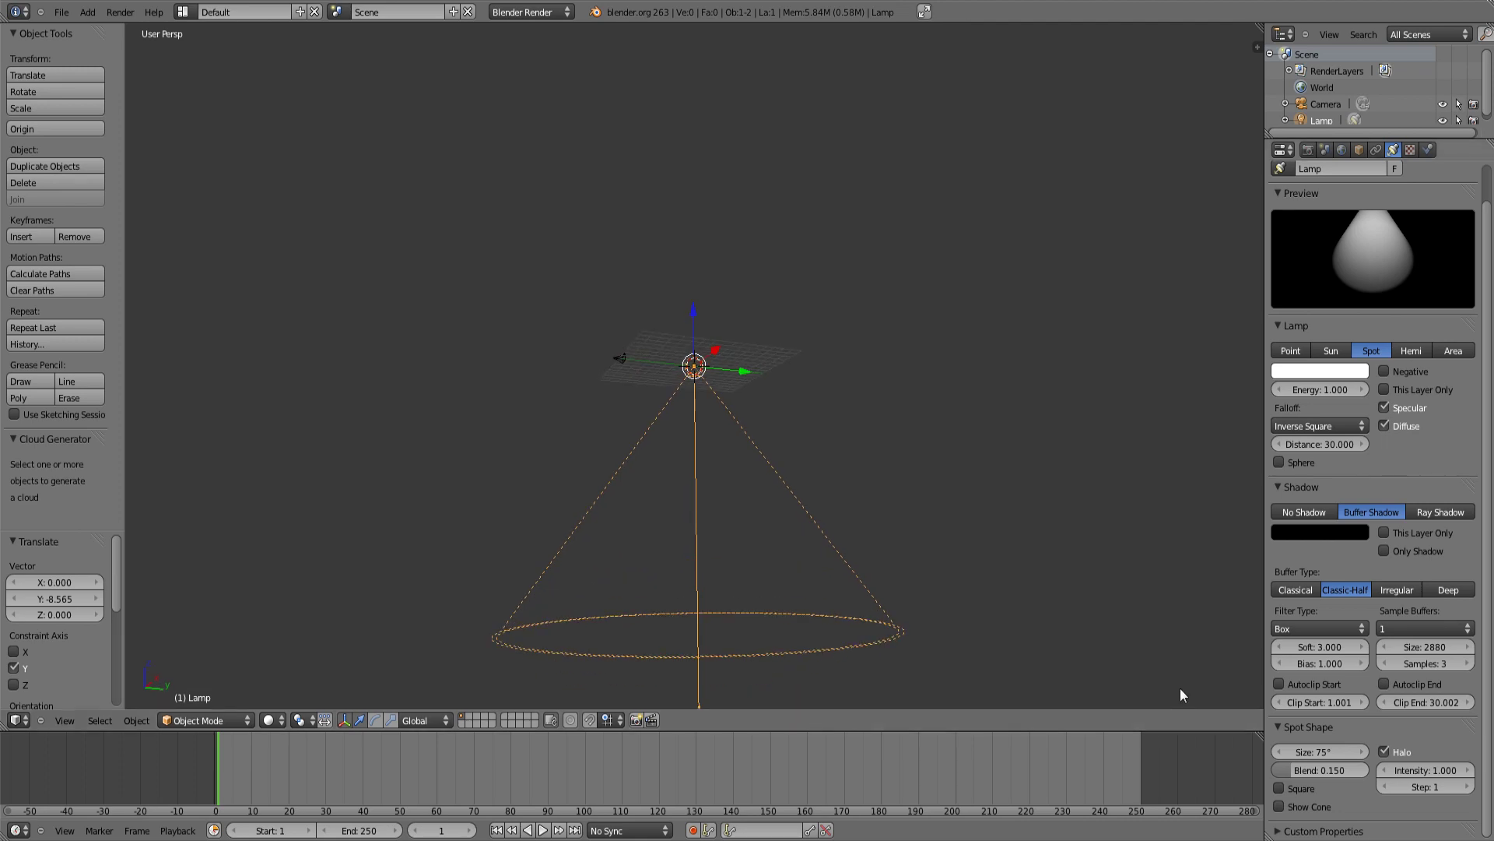
scroll(807, 513, "up", 8)
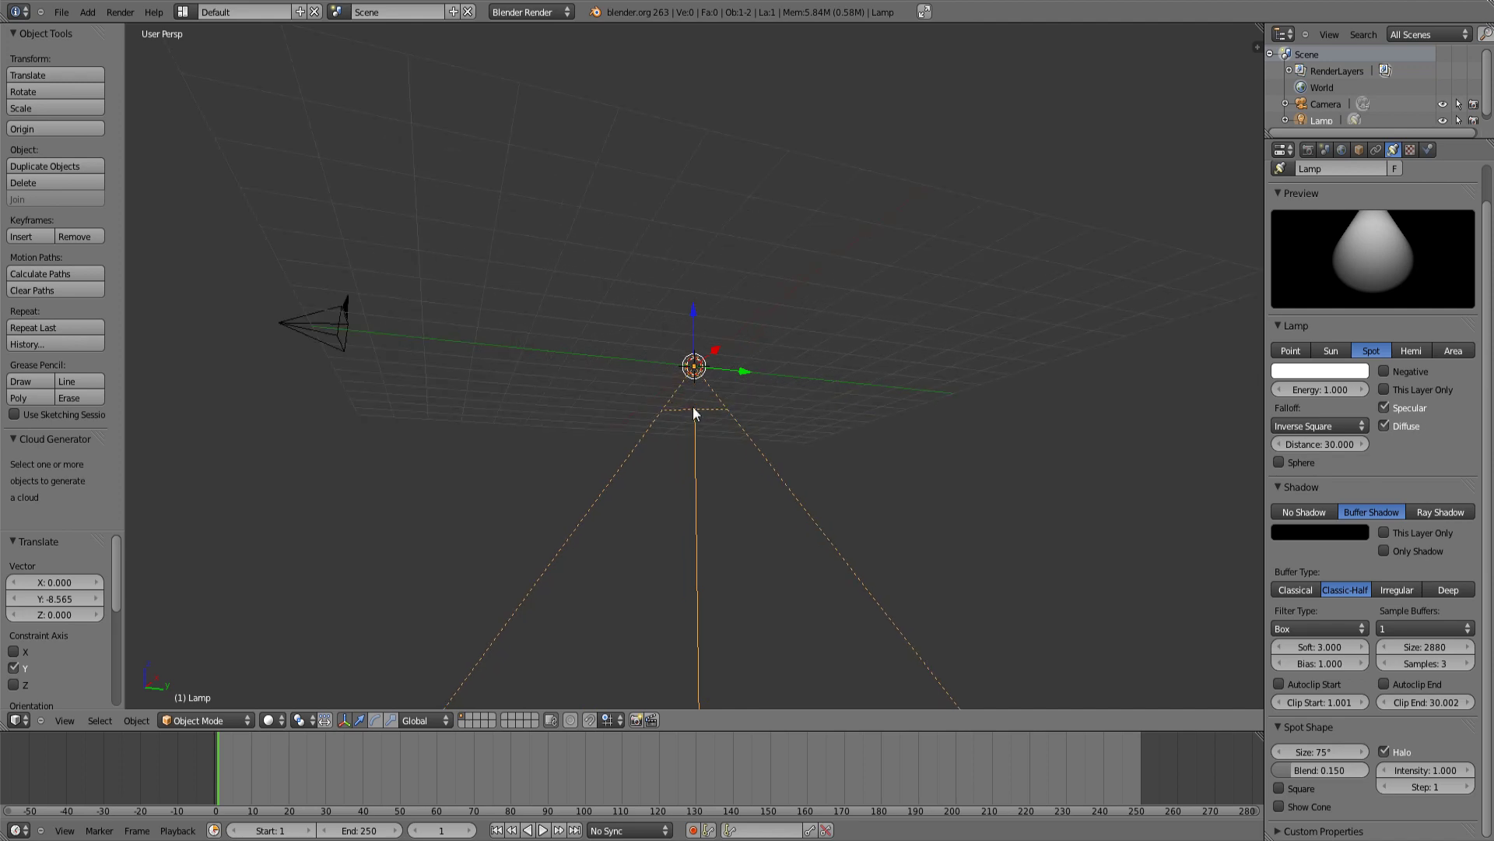
scroll(692, 407, "down", 7)
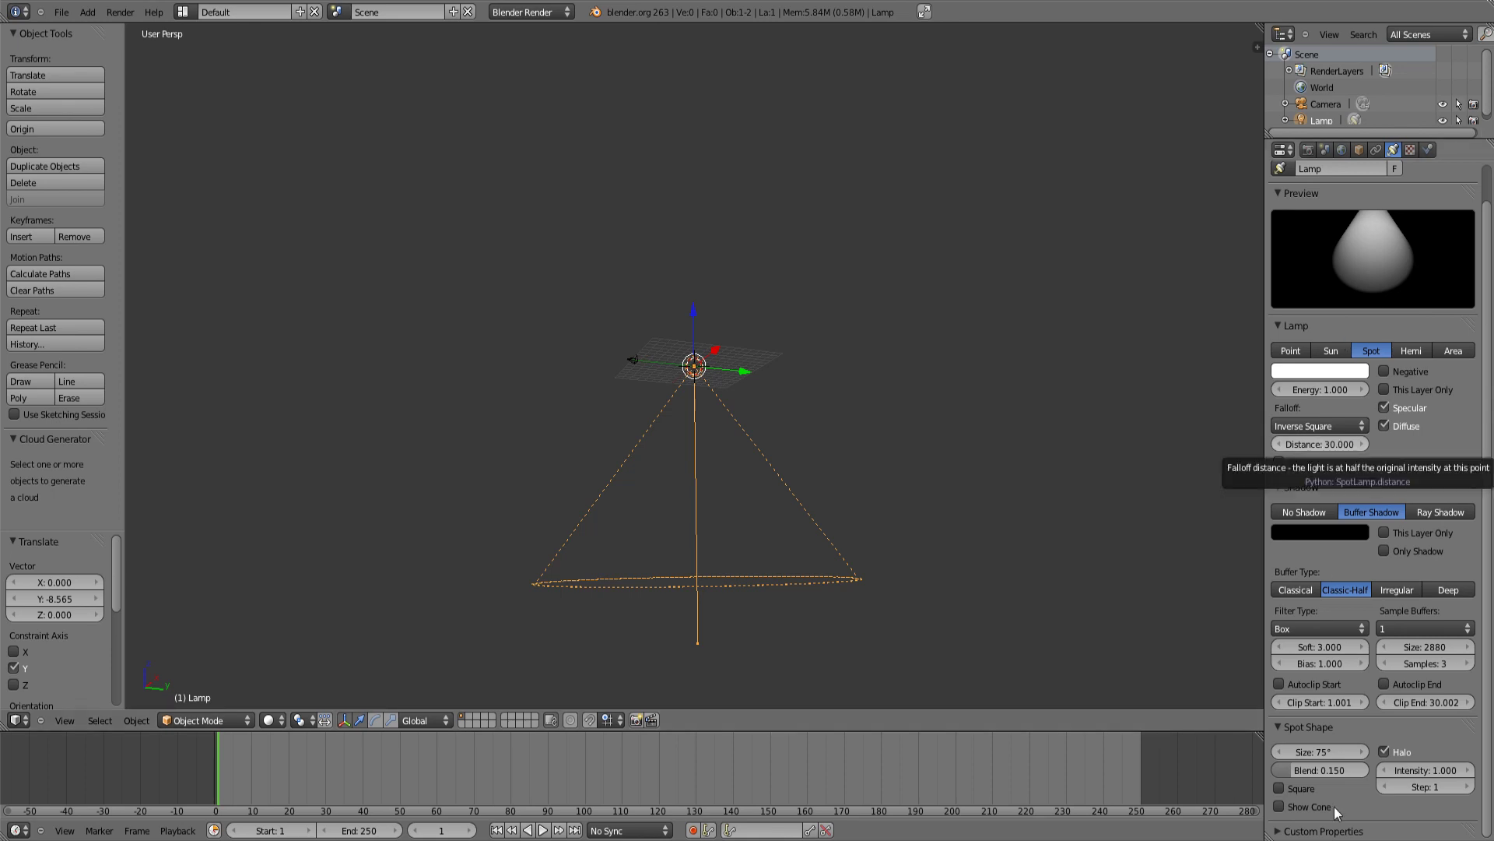
left_click_drag(1313, 751, 1273, 750)
Set the spot size to 35° and the spot blend to 0.420
left_click(1325, 751)
type("35")
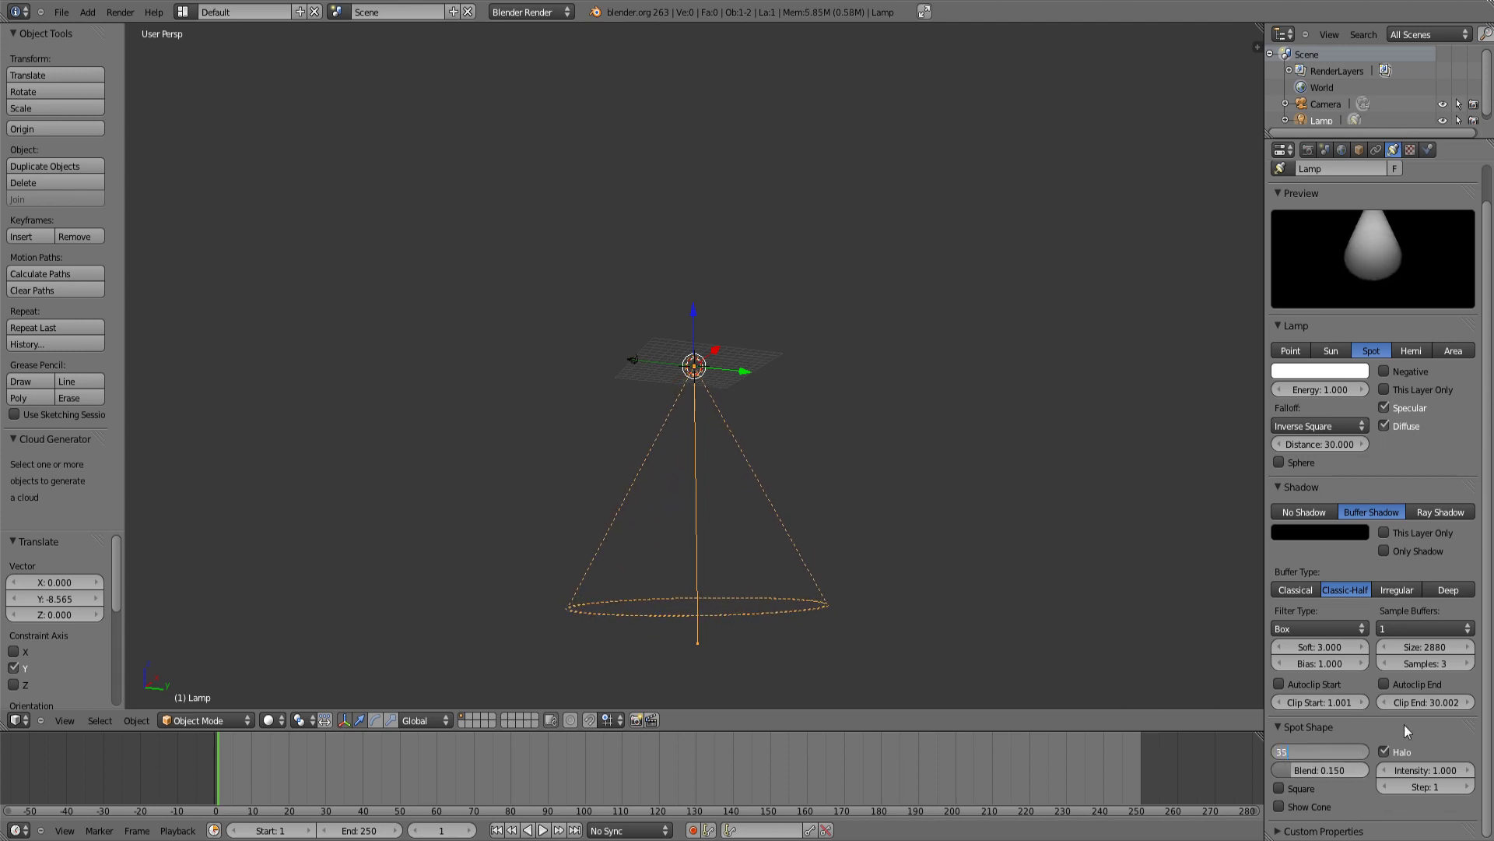
key("Return")
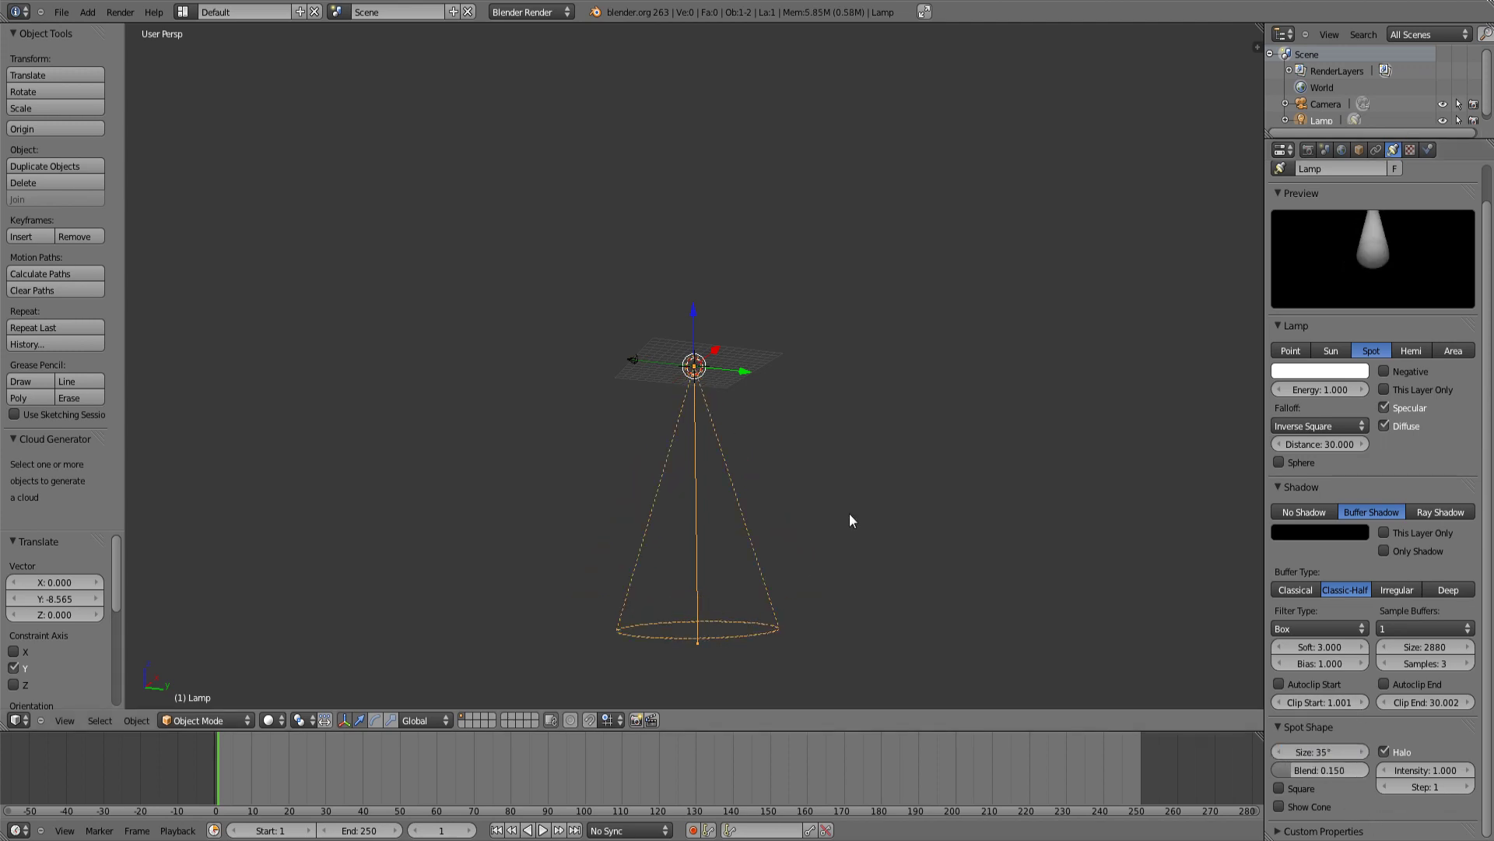
middle_click_drag(850, 513, 852, 538)
left_click_drag(1326, 769, 1351, 770)
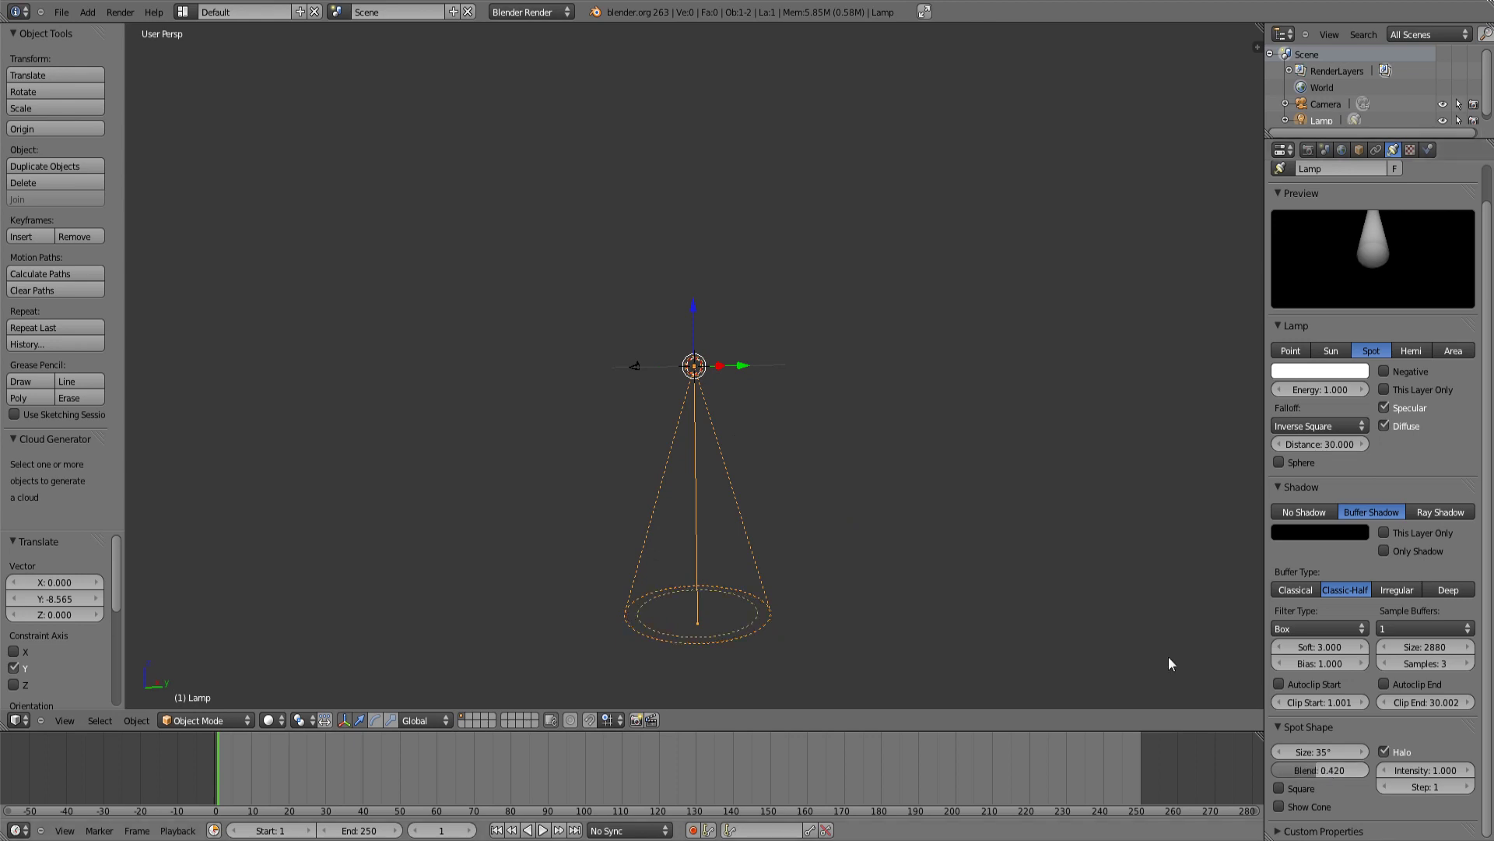
middle_click_drag(724, 347, 748, 466)
Rotate the lamp -90° about X and move it along Y to 13.779
key("r")
key("x")
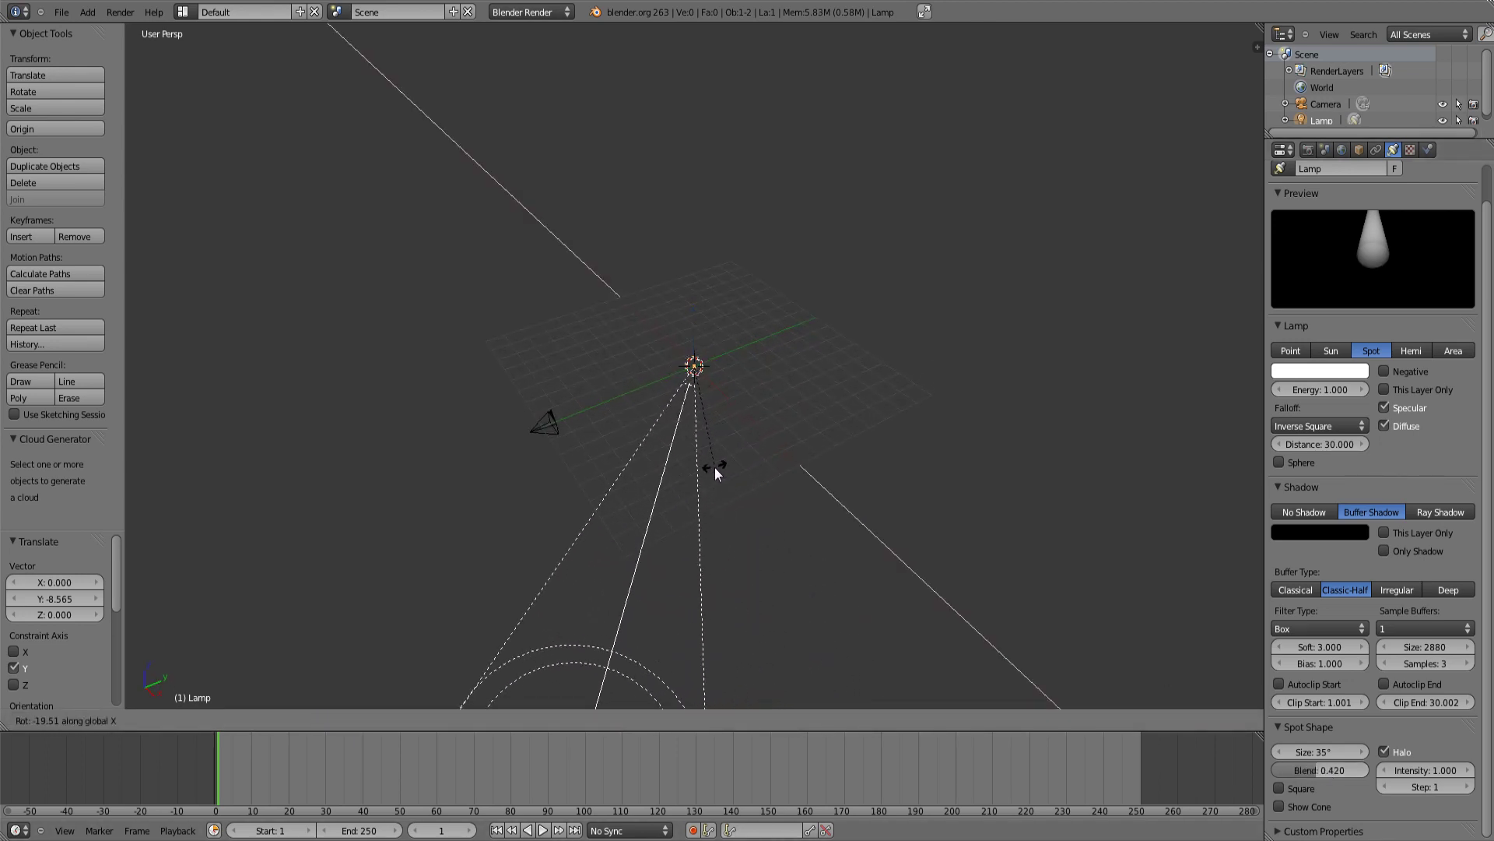
type("-90")
key("Return")
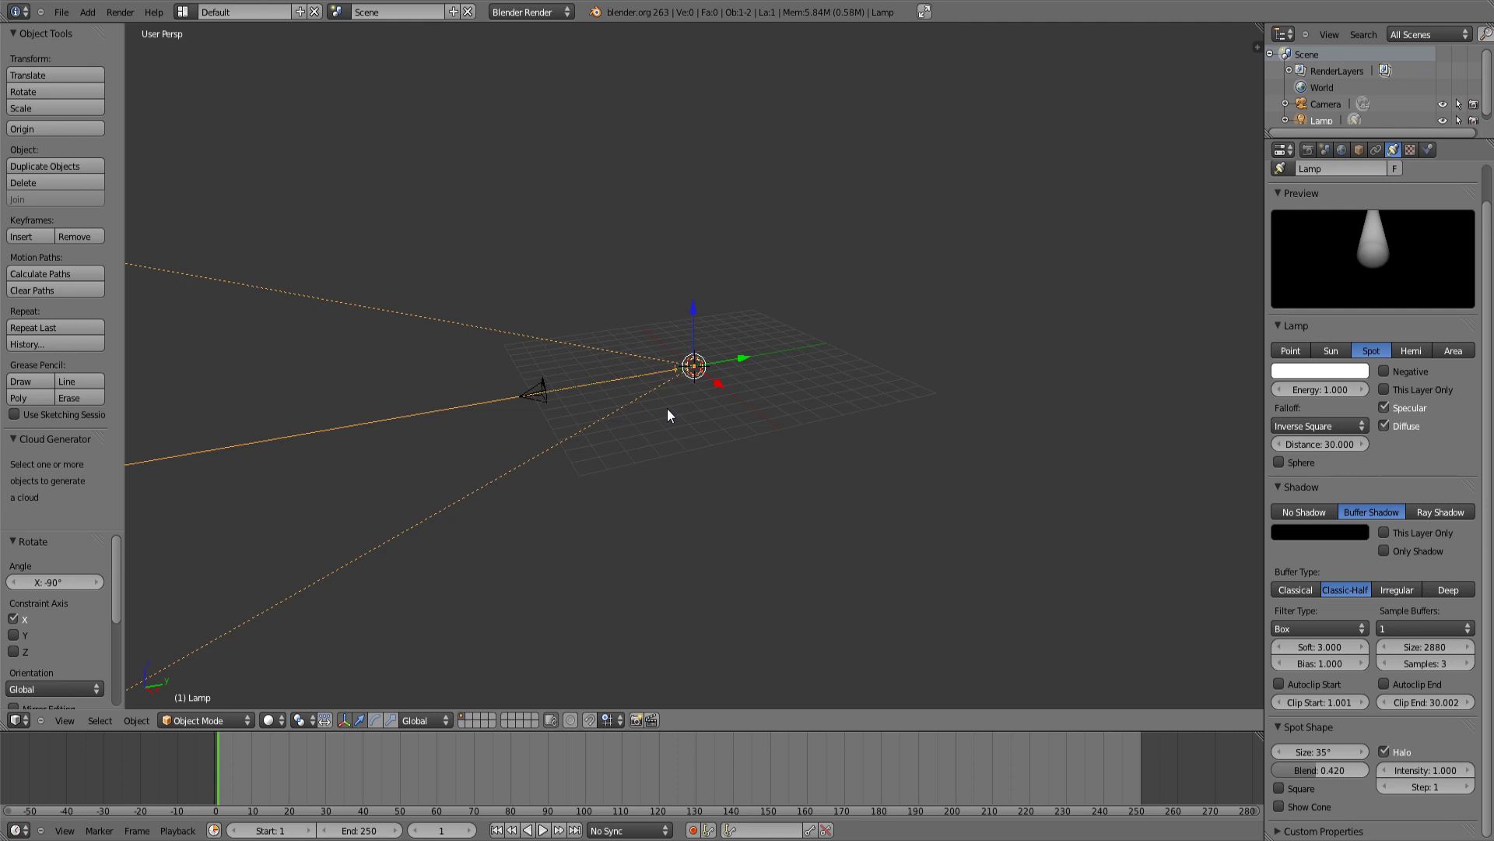
key("g")
key("y")
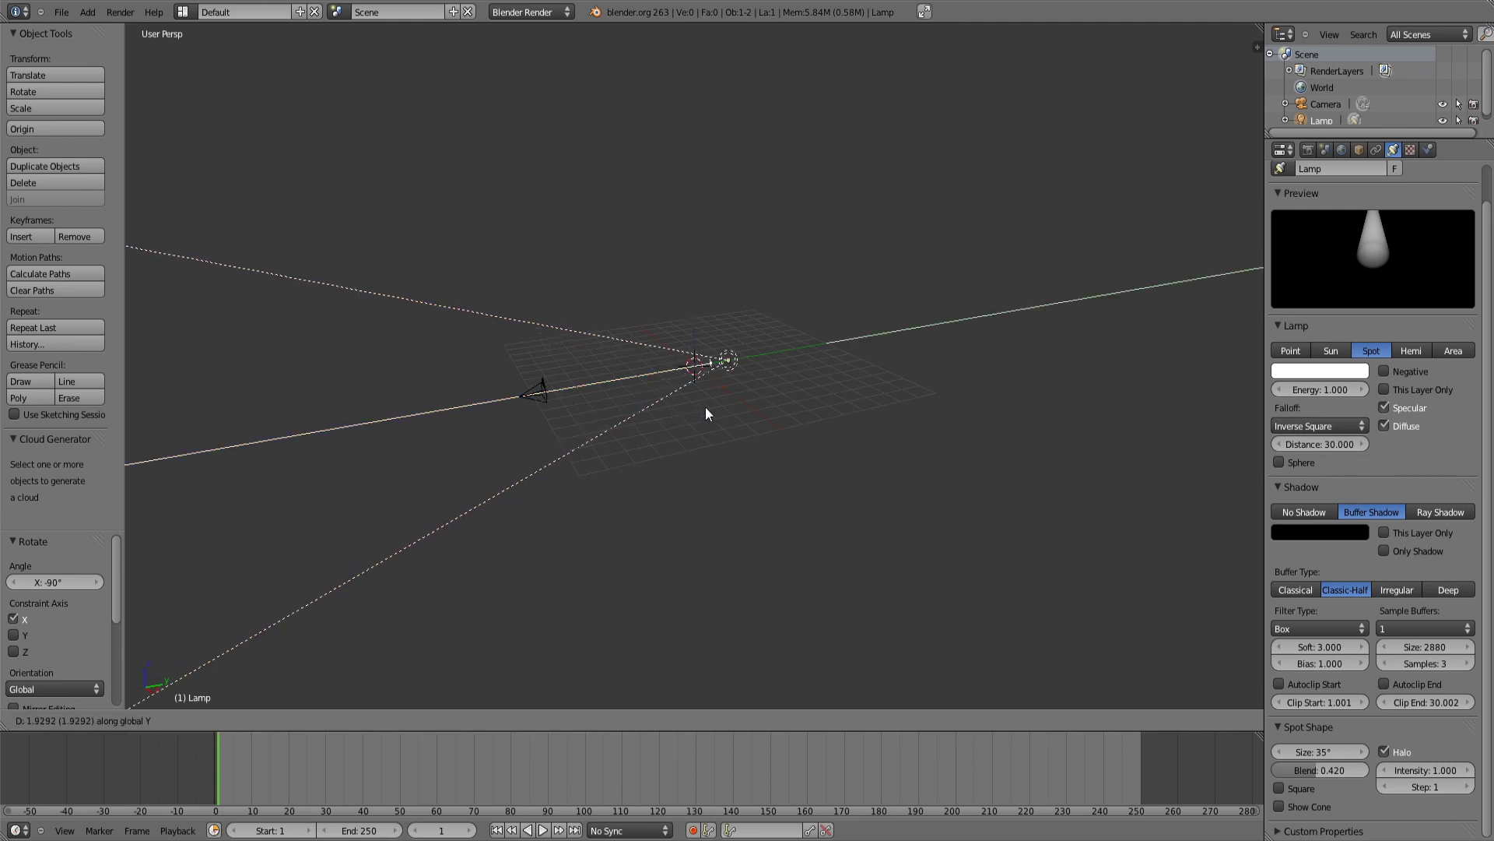
left_click(863, 387)
middle_click_drag(863, 393, 860, 393)
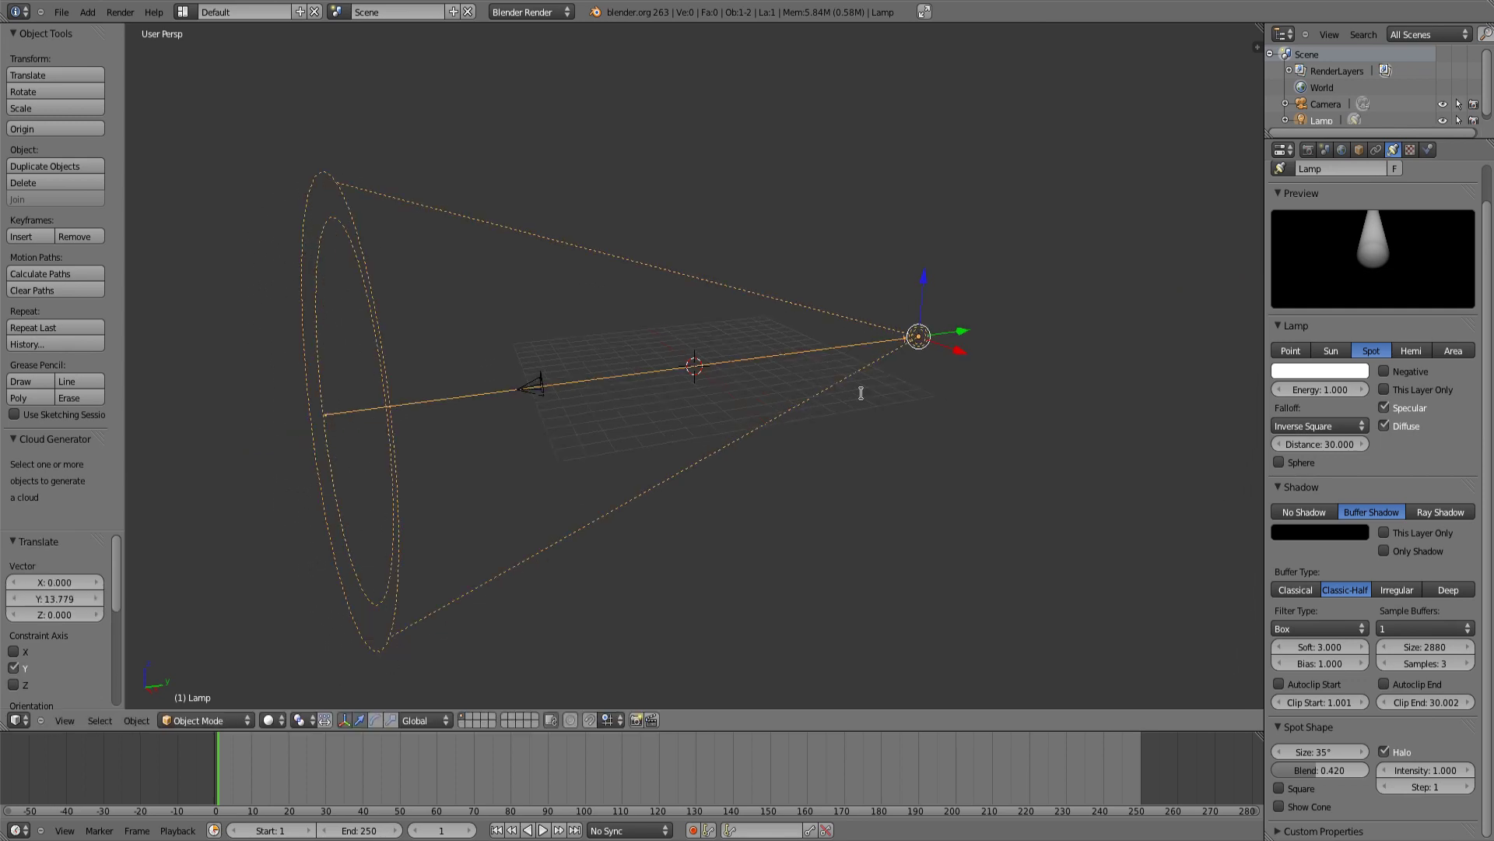
Add a plane and scale it up six times in Edit Mode
key("space")
type("plane")
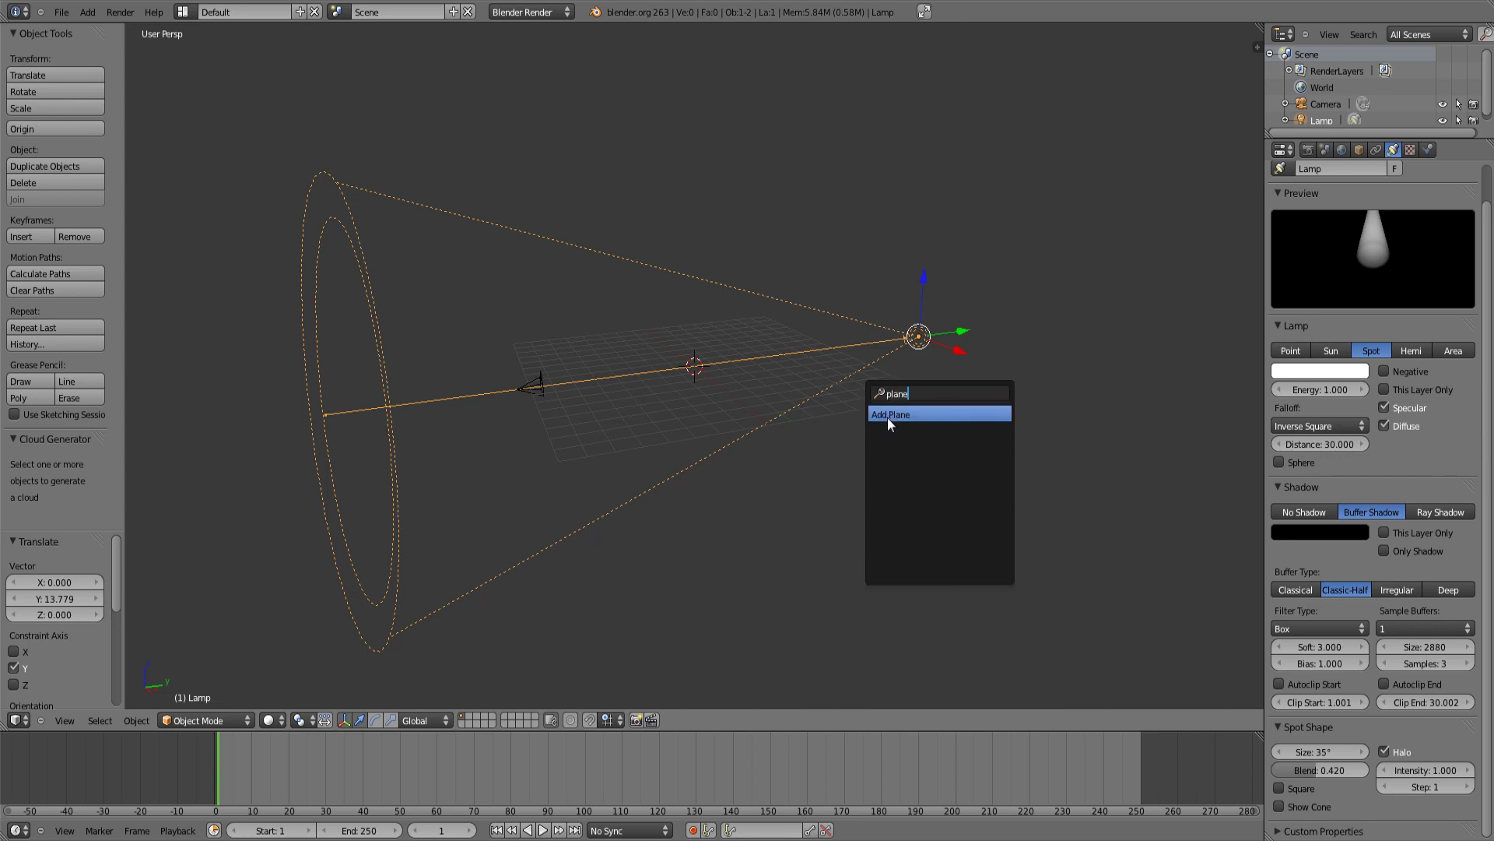
left_click(888, 417)
key("Tab")
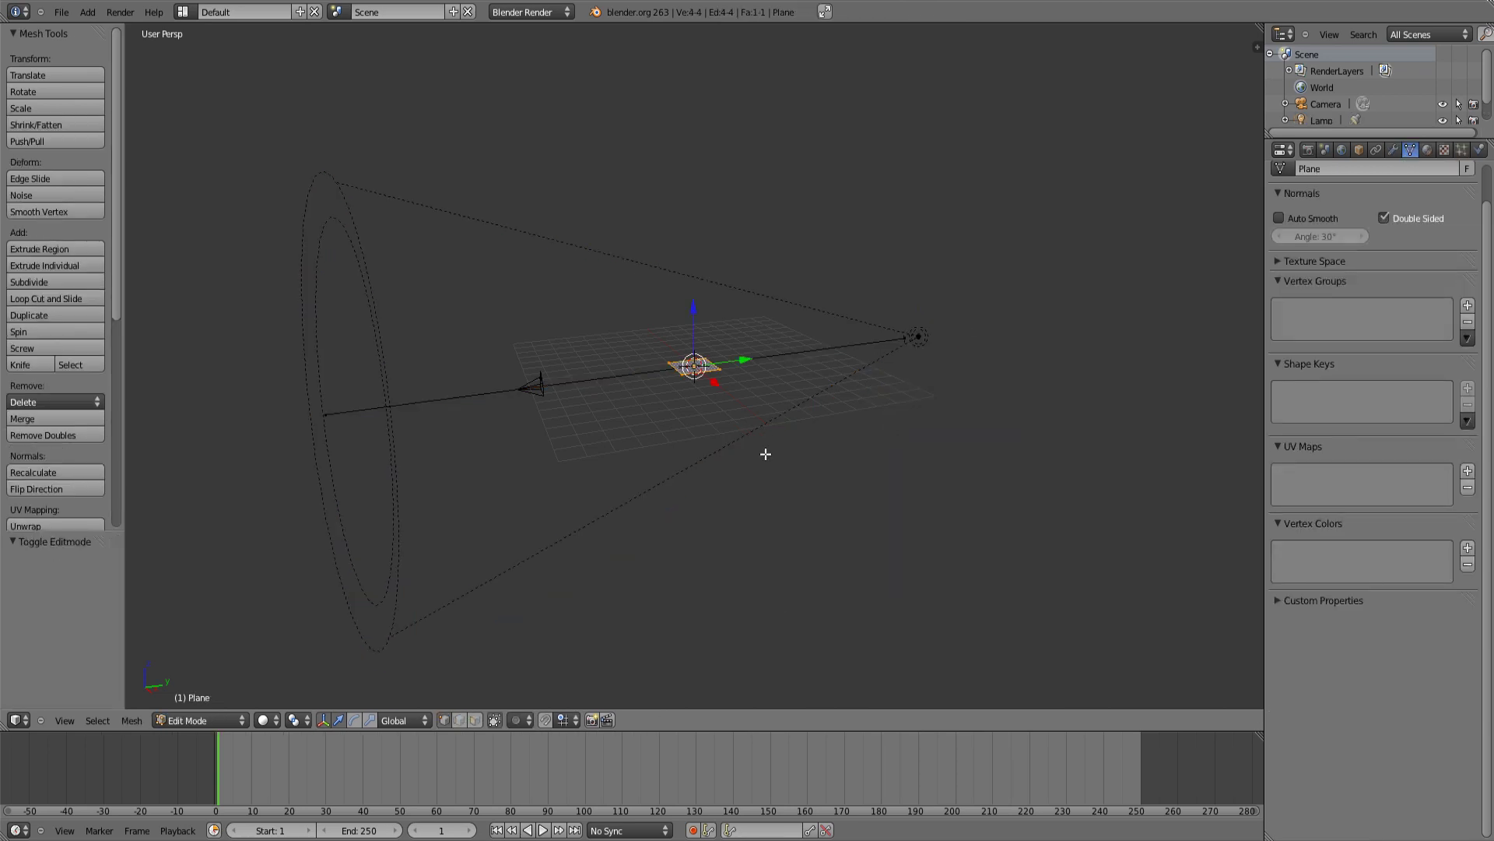
type("s6")
key("Return")
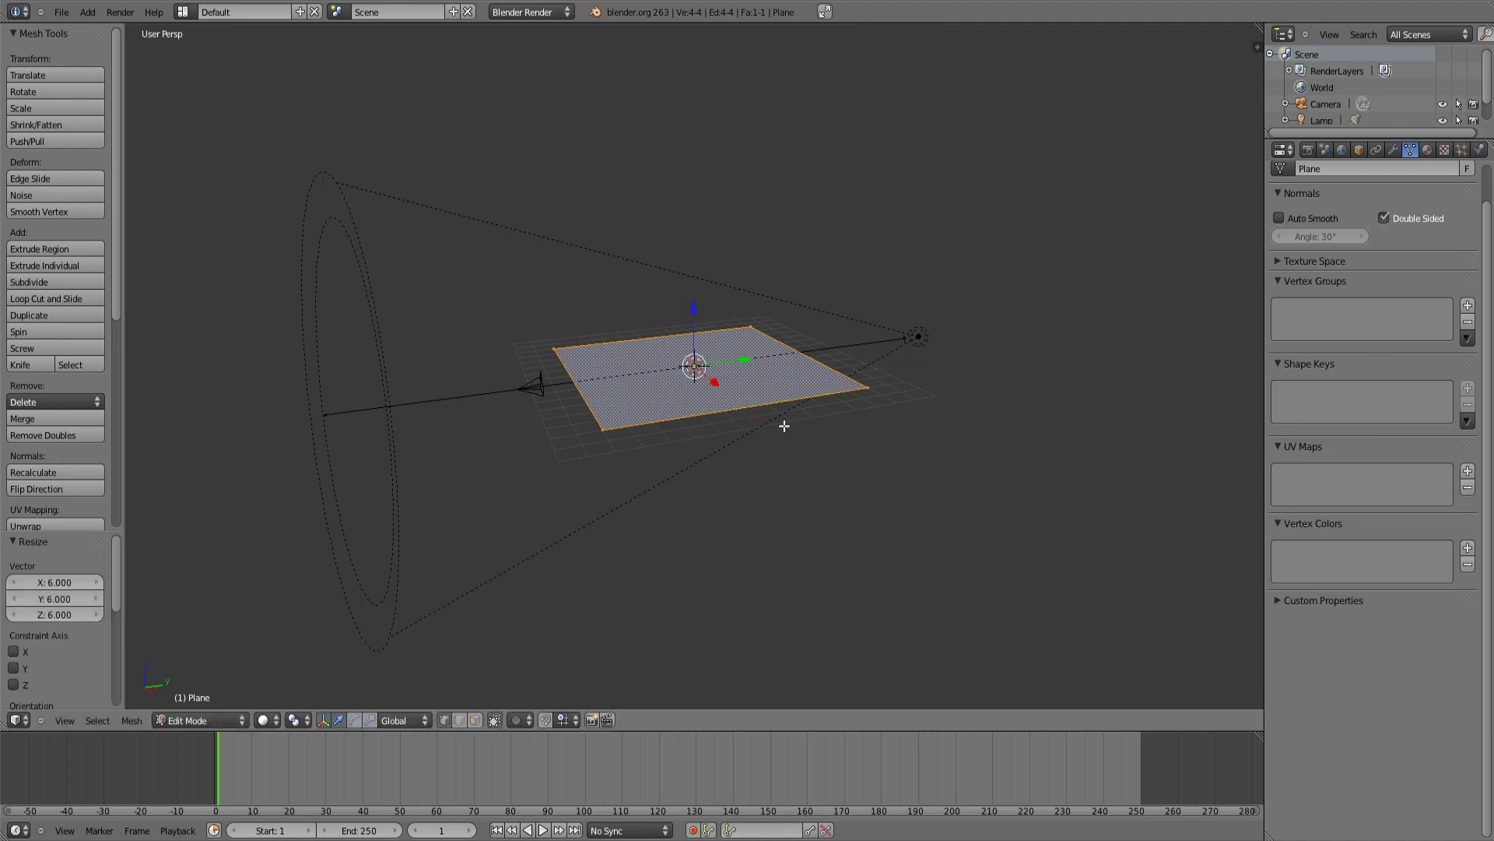
middle_click_drag(787, 424, 912, 287)
Stand the plane upright with a 90° X rotation and view it through the camera
key("r")
key("x")
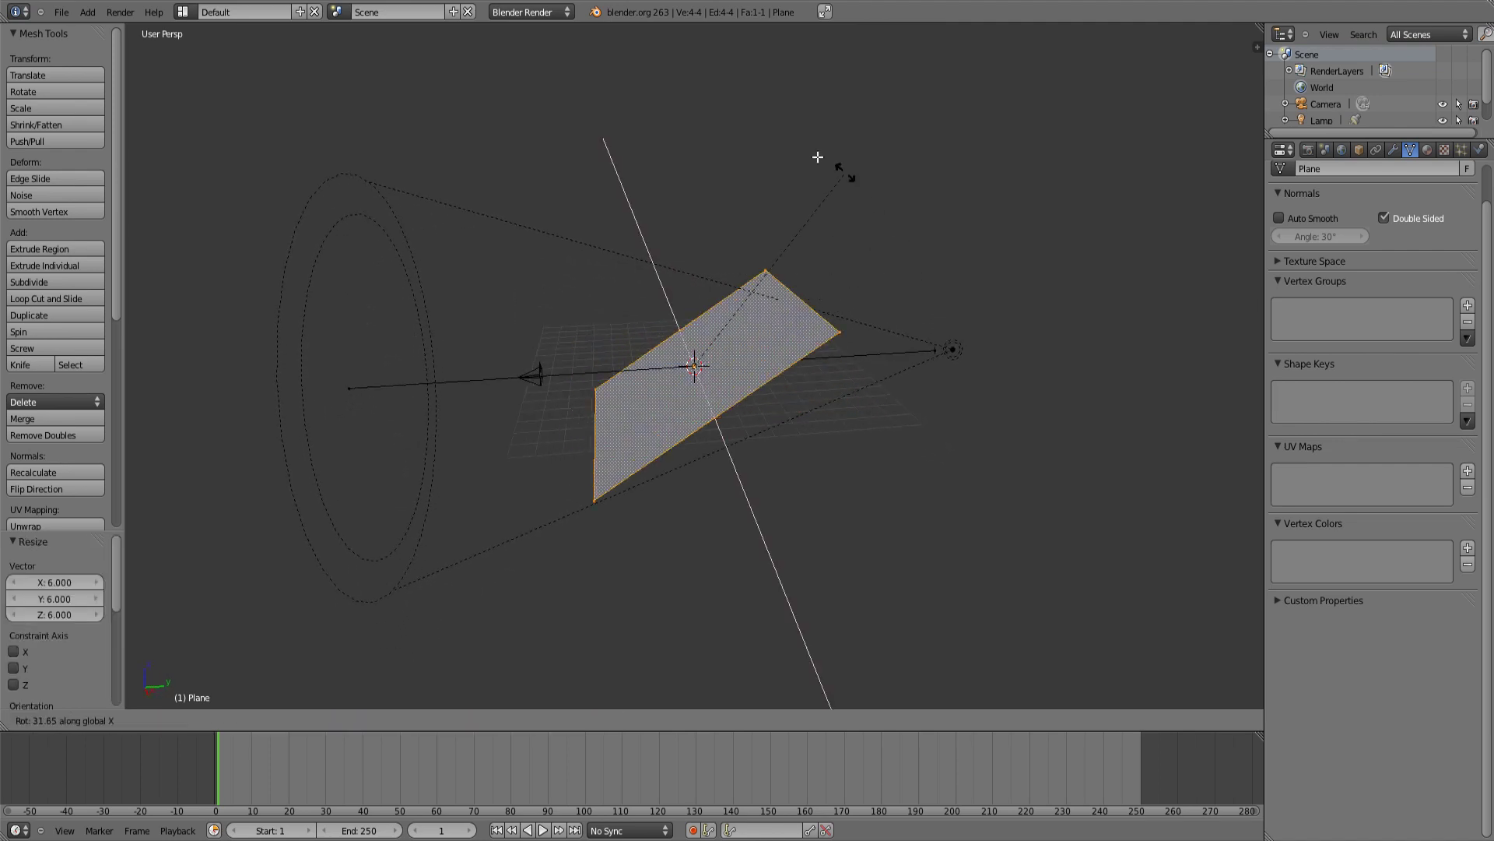
type("90")
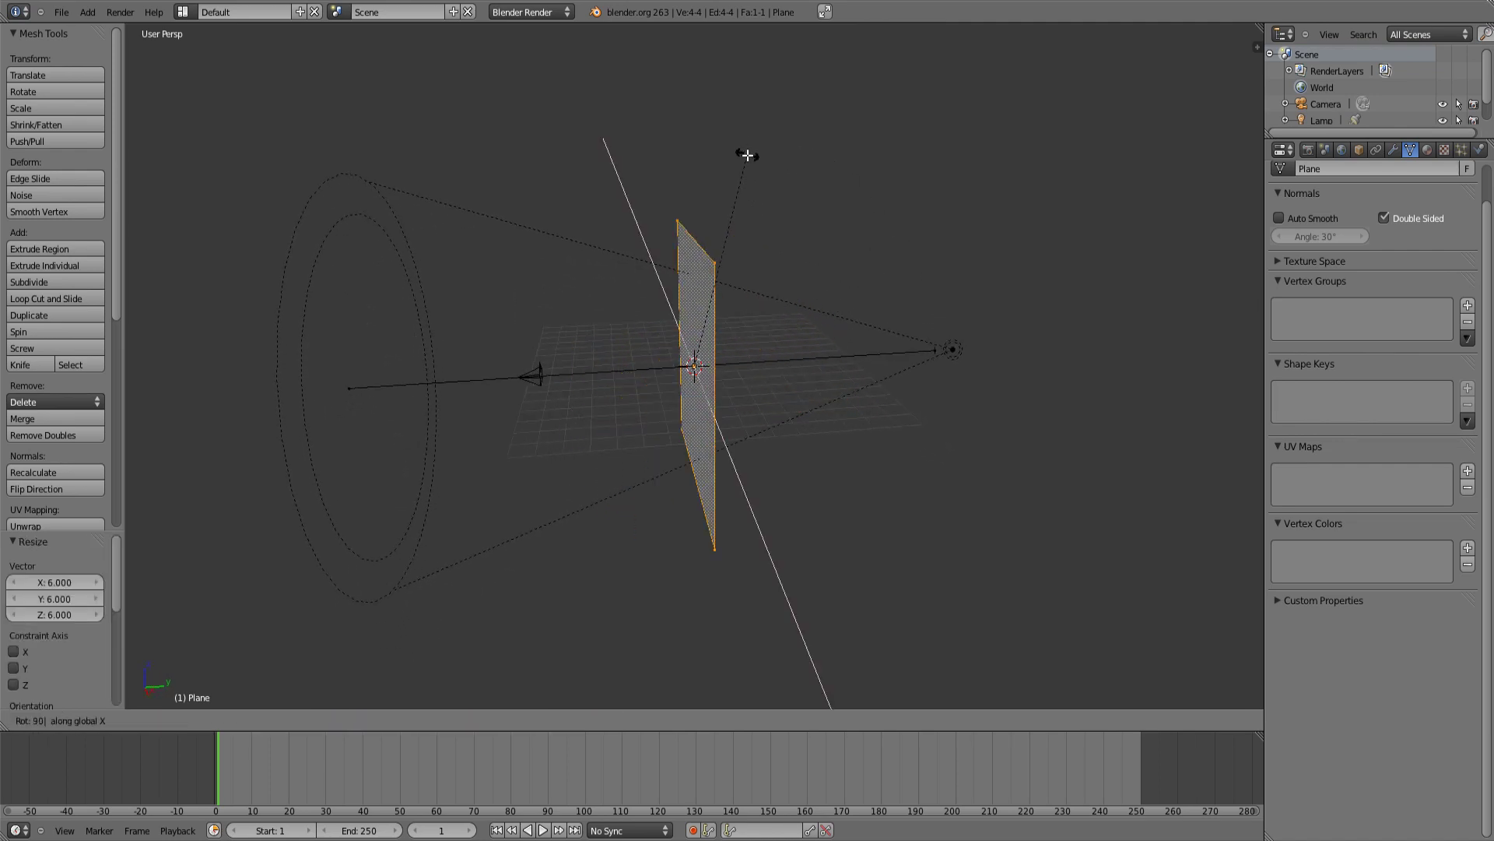
key("Return")
mouse_move(827, 340)
middle_mouse_down()
mouse_move(844, 350)
mouse_move(833, 340)
middle_mouse_up()
key("Tab")
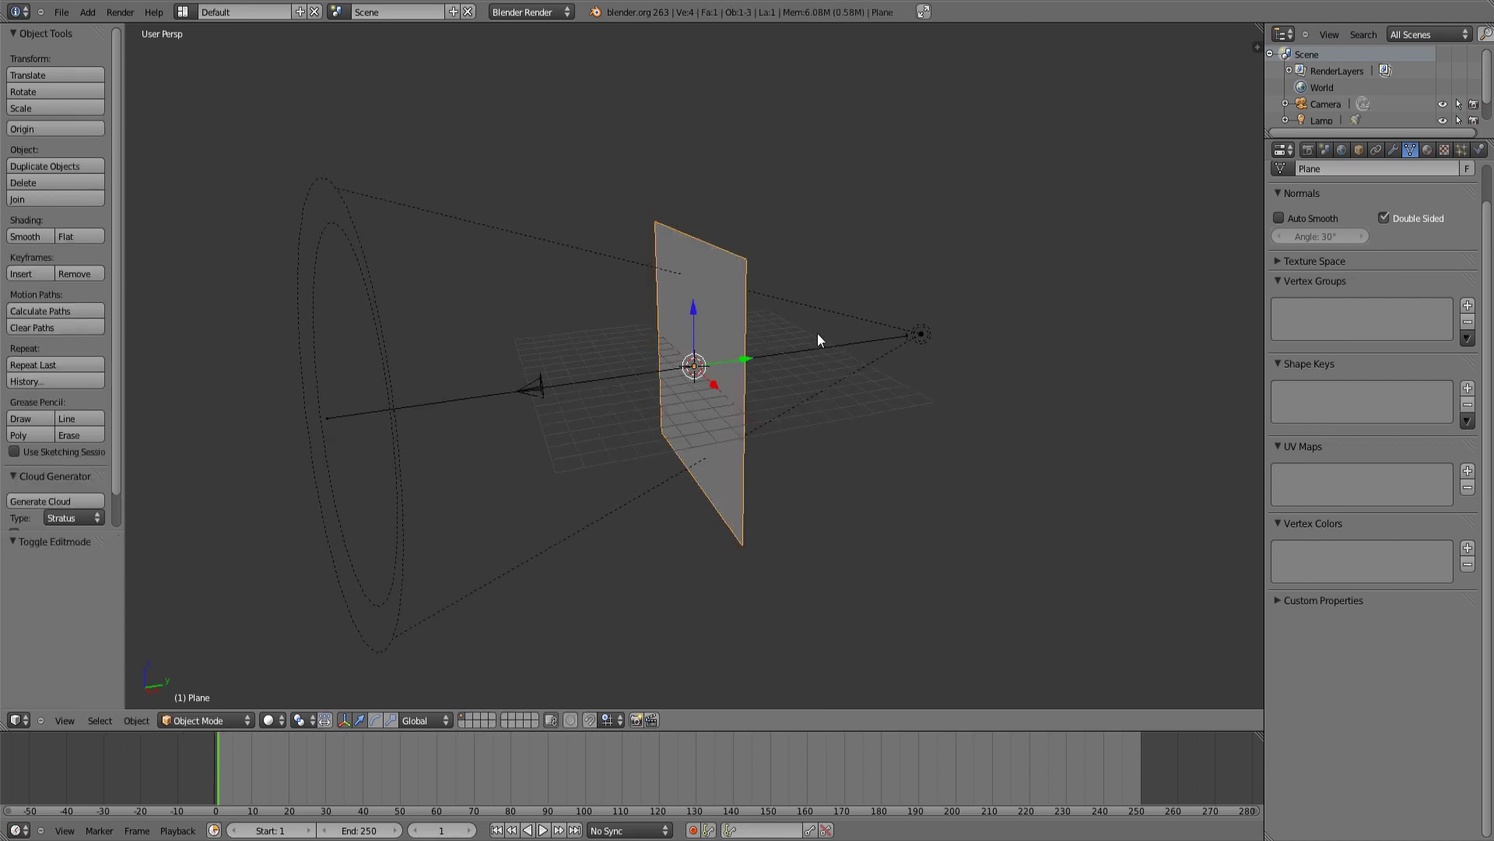
scroll(831, 327, "up", 3)
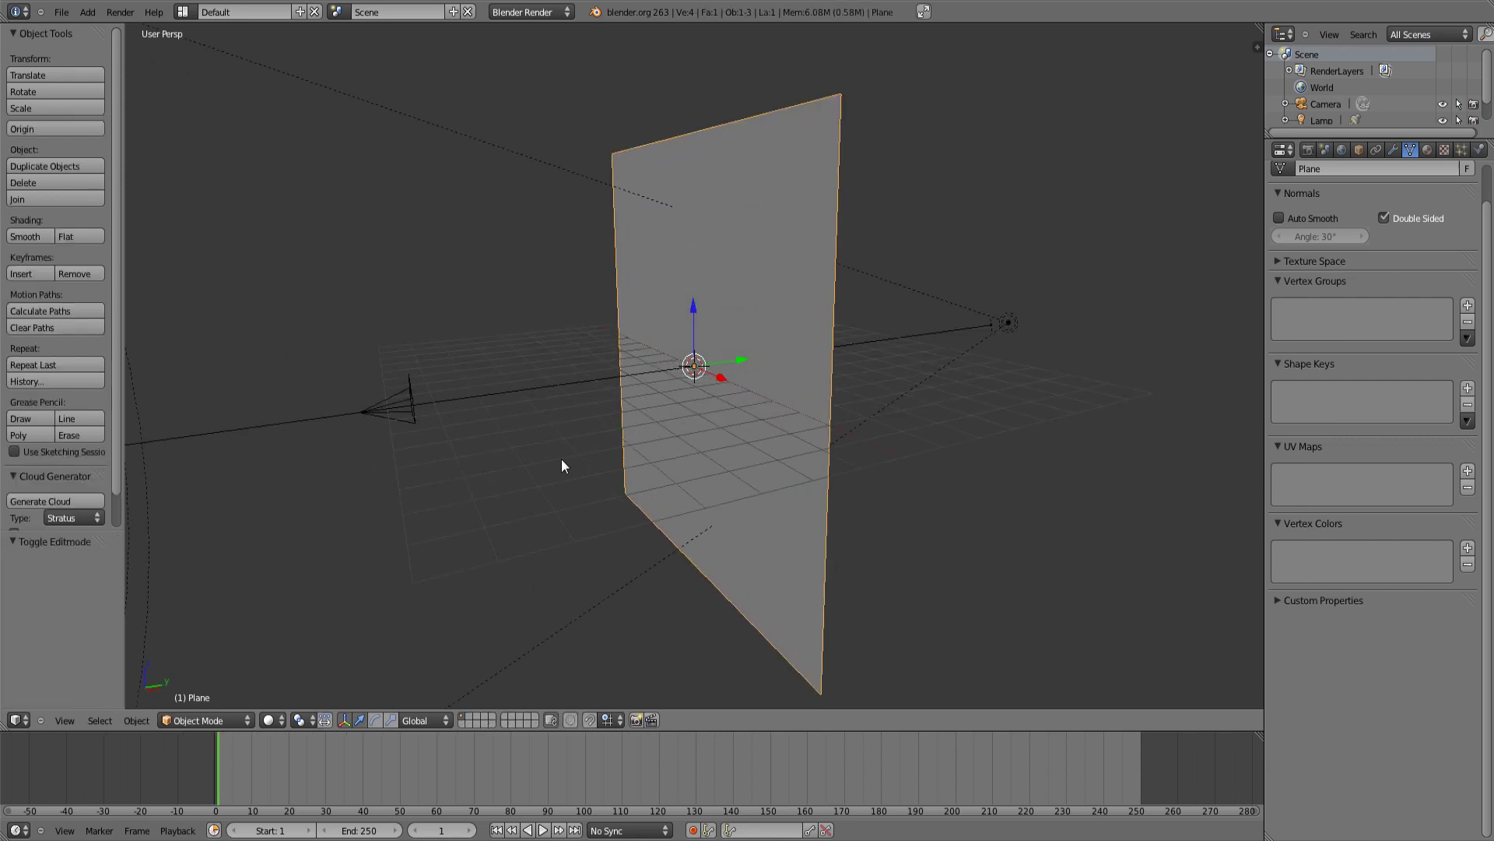
key("KP_0")
right_click(979, 222)
Set the camera's focal length to 18 mm
left_click(1325, 237)
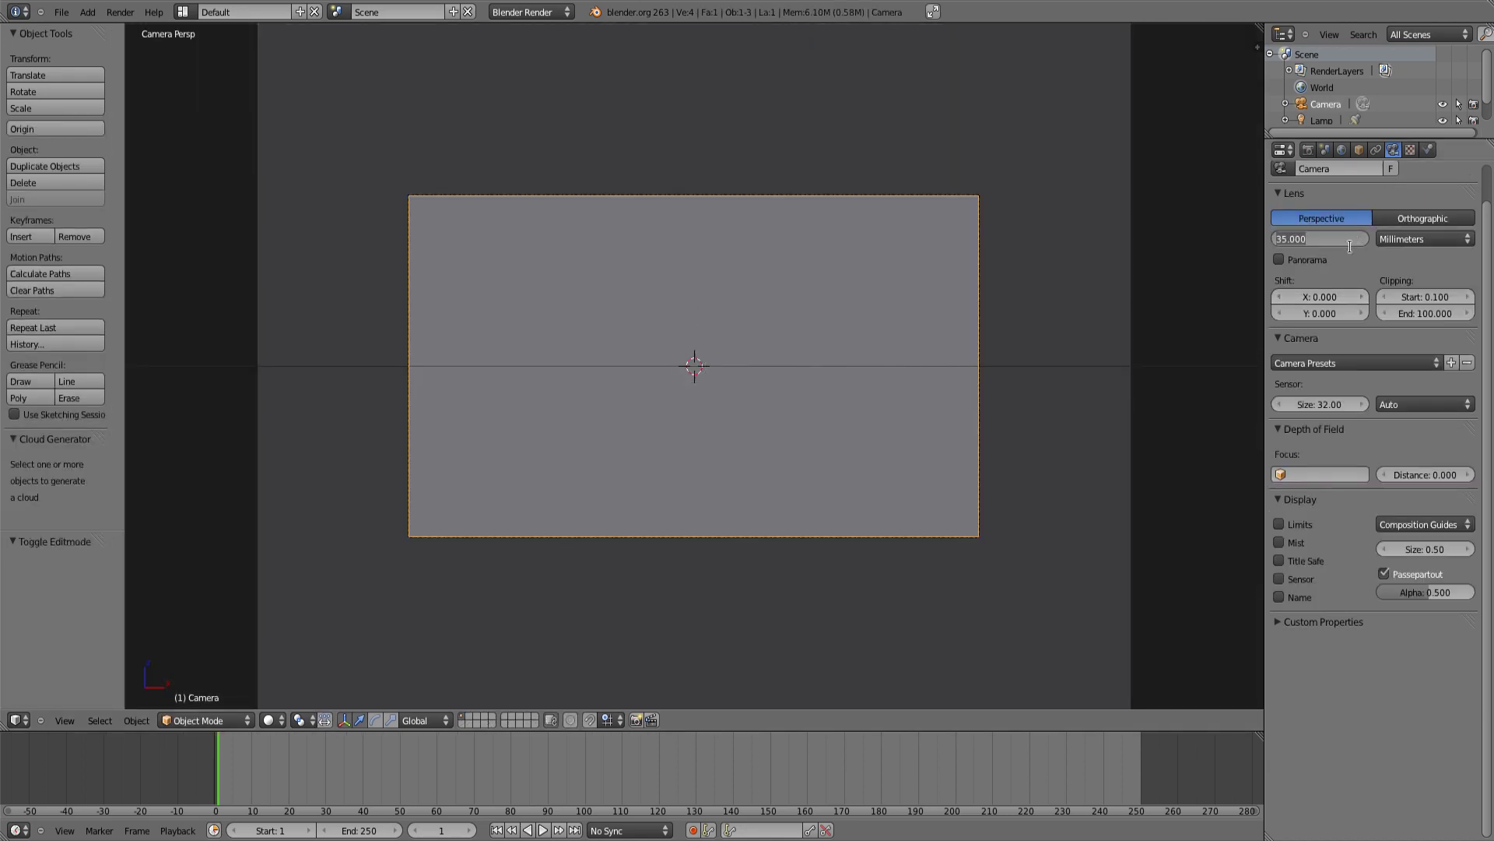
type("18")
key("Return")
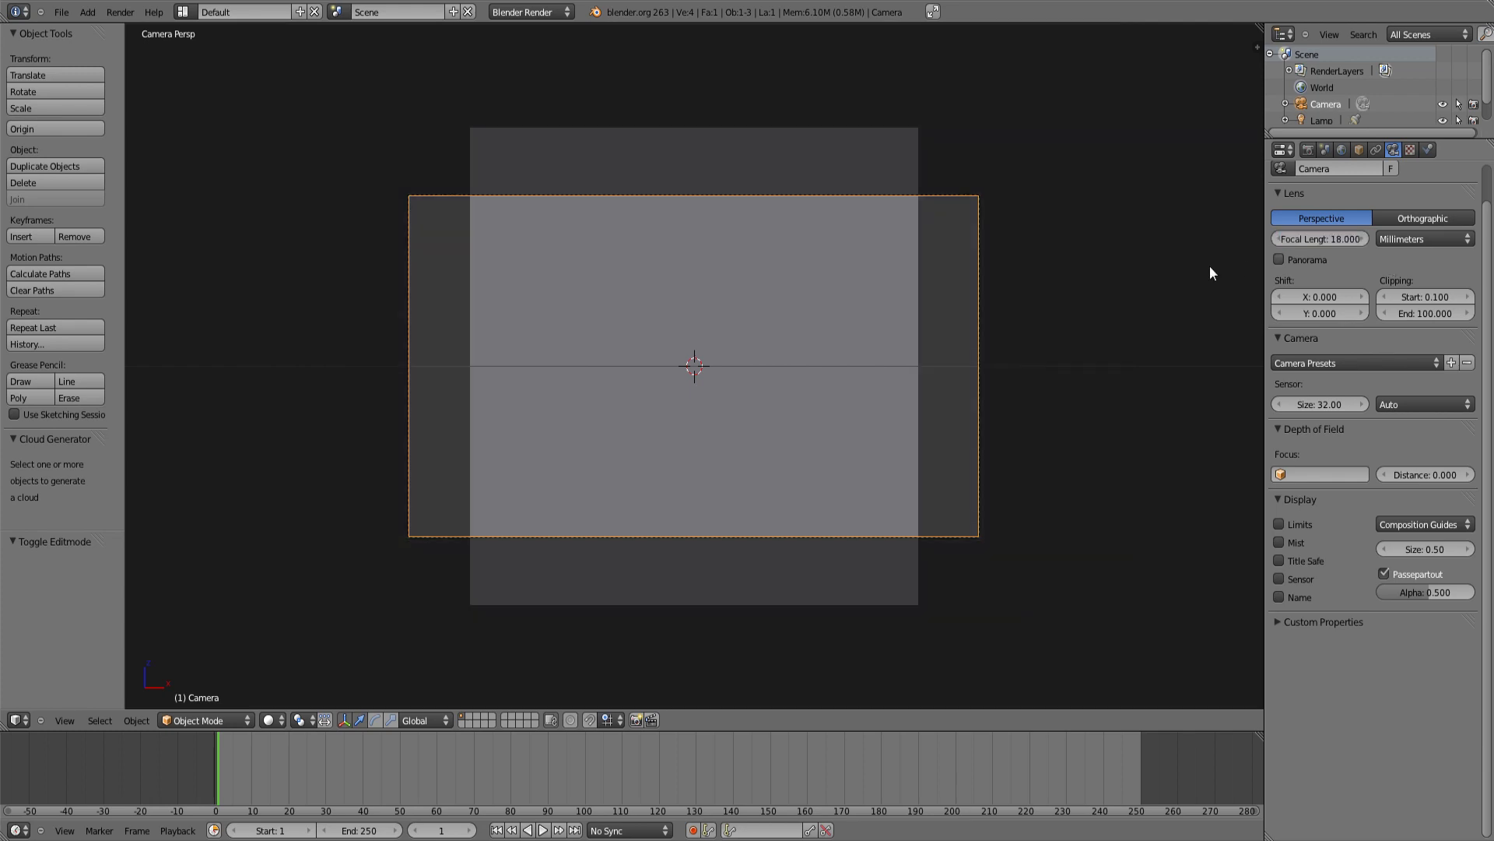
Stretch the plane along X in Edit Mode to fill the wider camera view
right_click(854, 289)
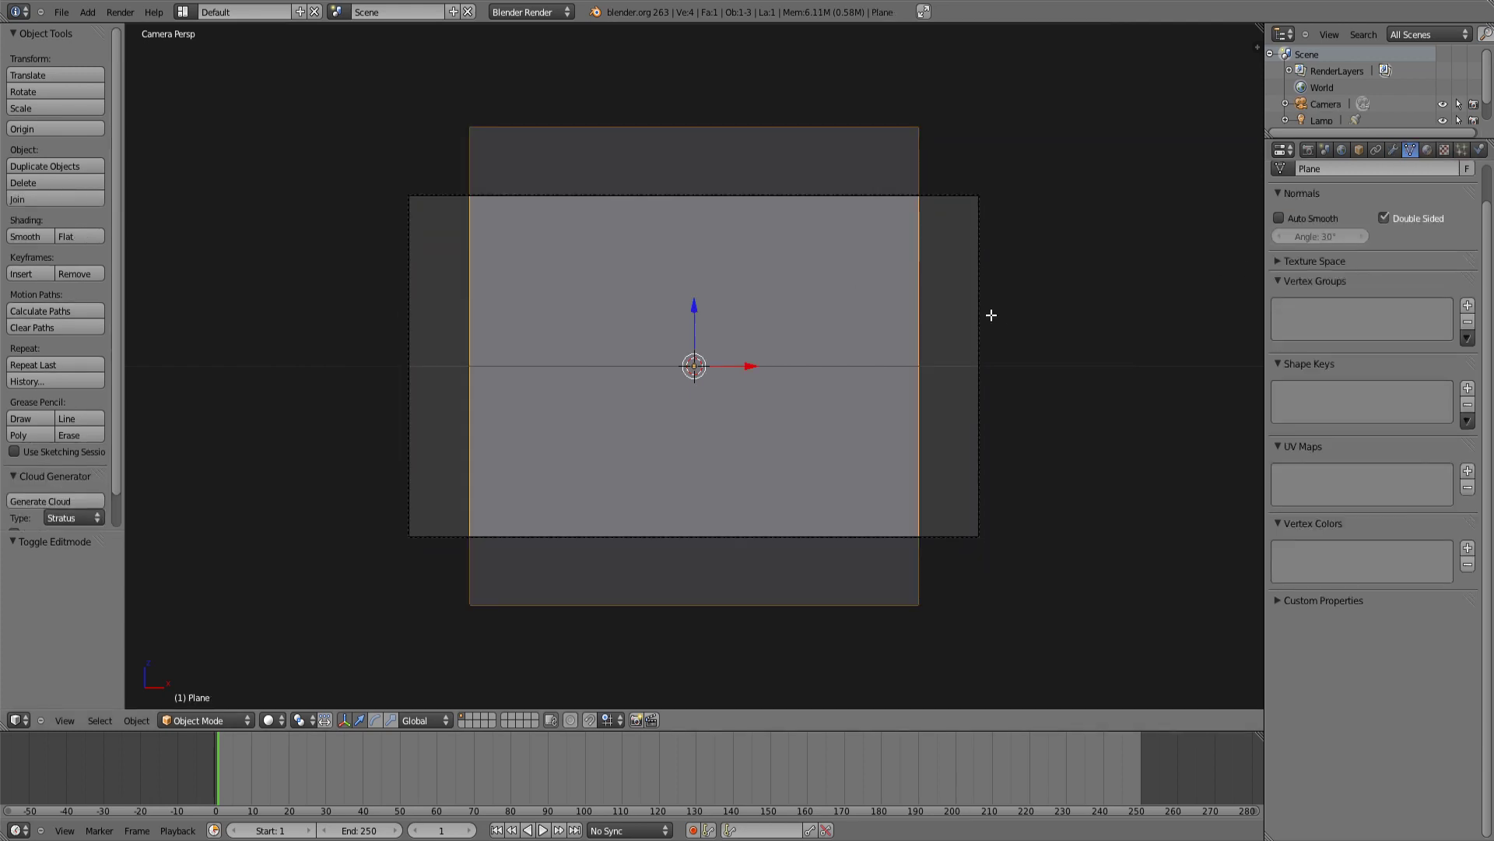
key("Tab")
key("s")
key("x")
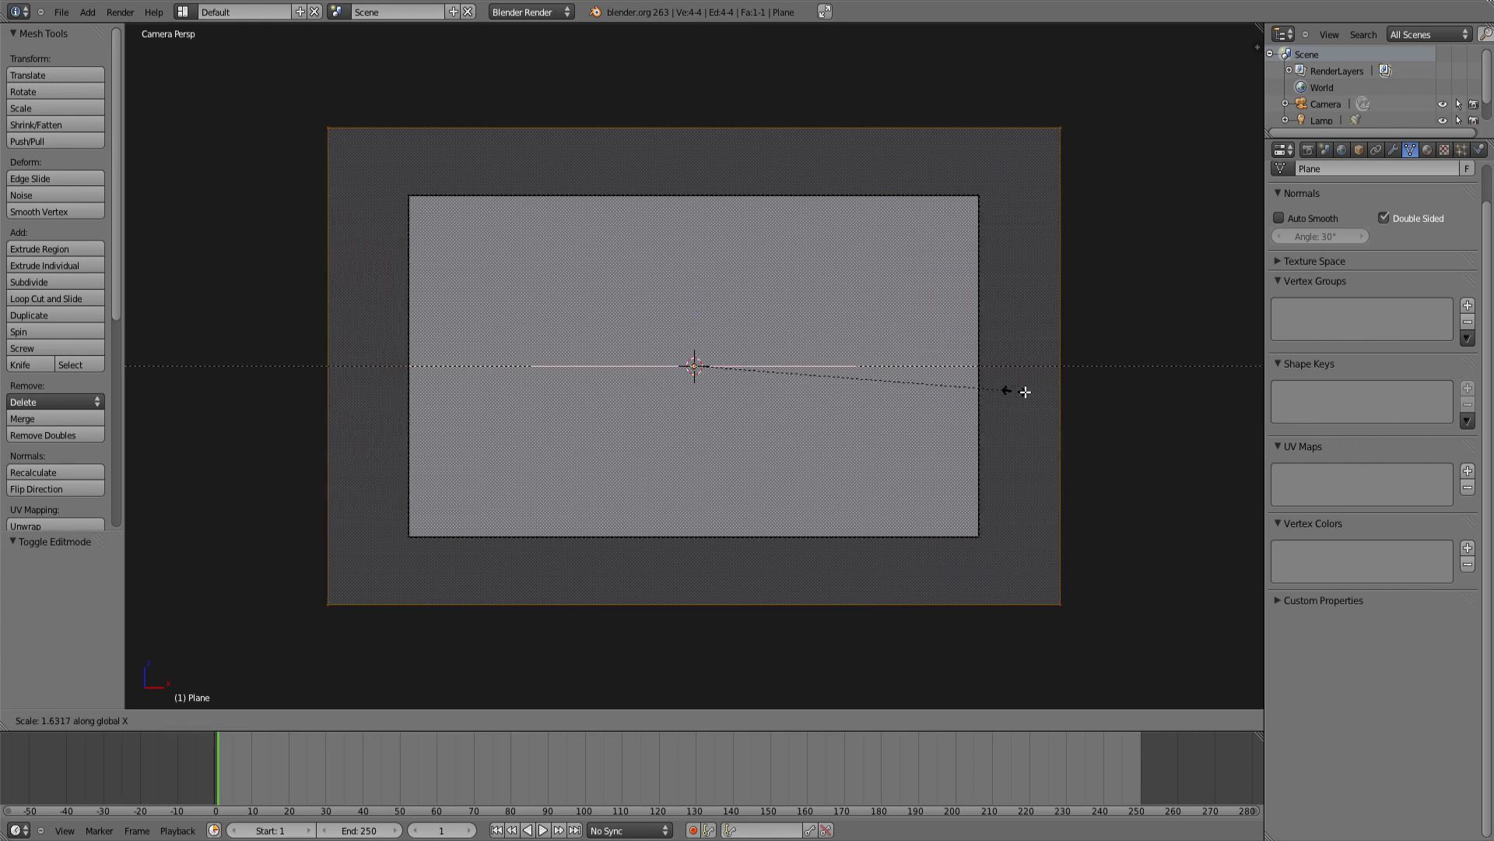
left_click(993, 391)
key("Tab")
middle_click_drag(998, 381, 790, 290)
Add a Text object and stand it upright with a 90° X rotation
key("ctrl+a")
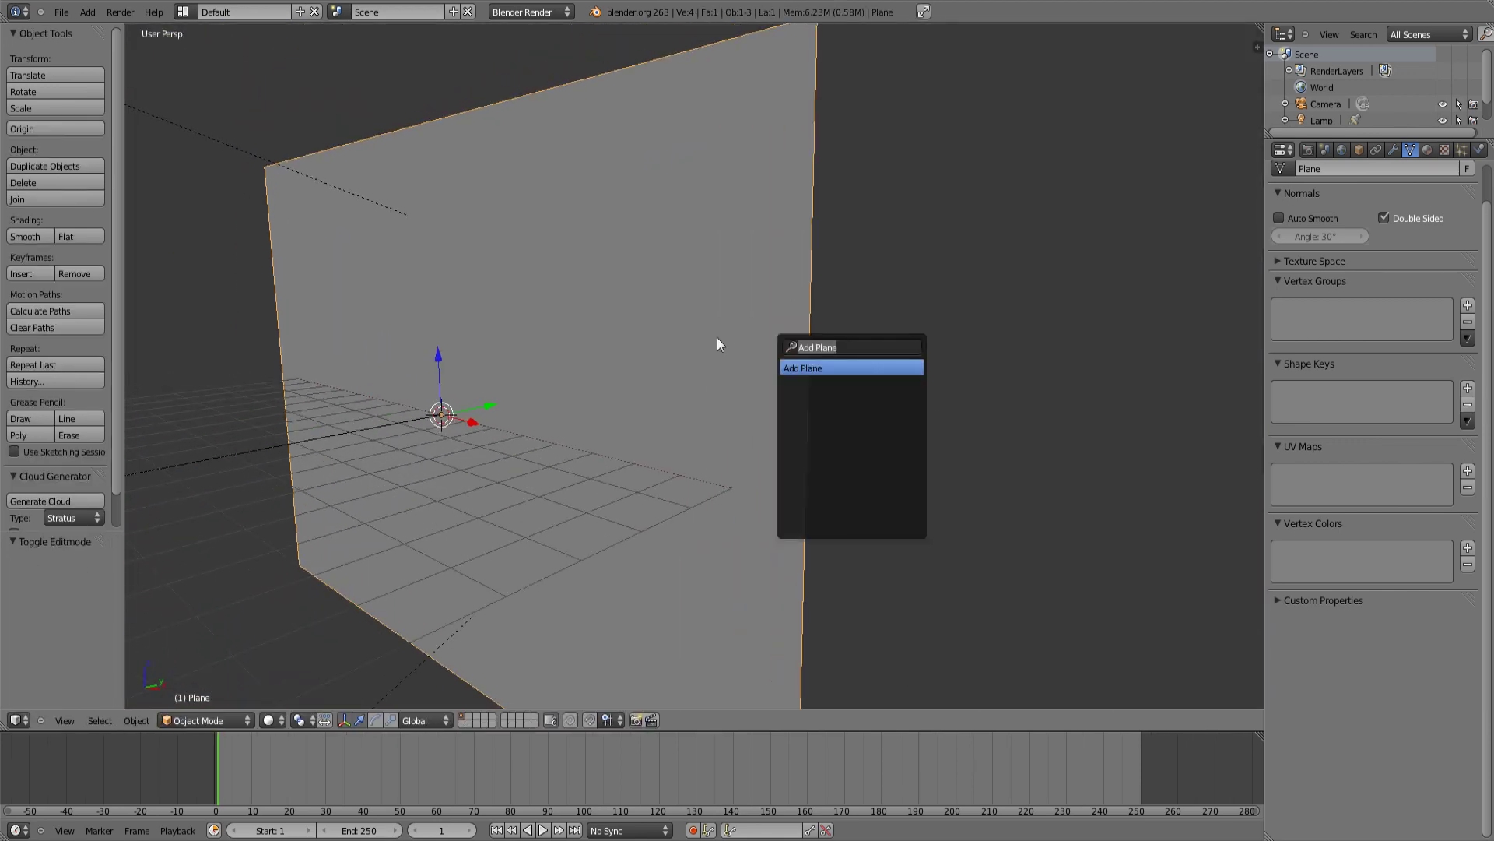
key("shift+a")
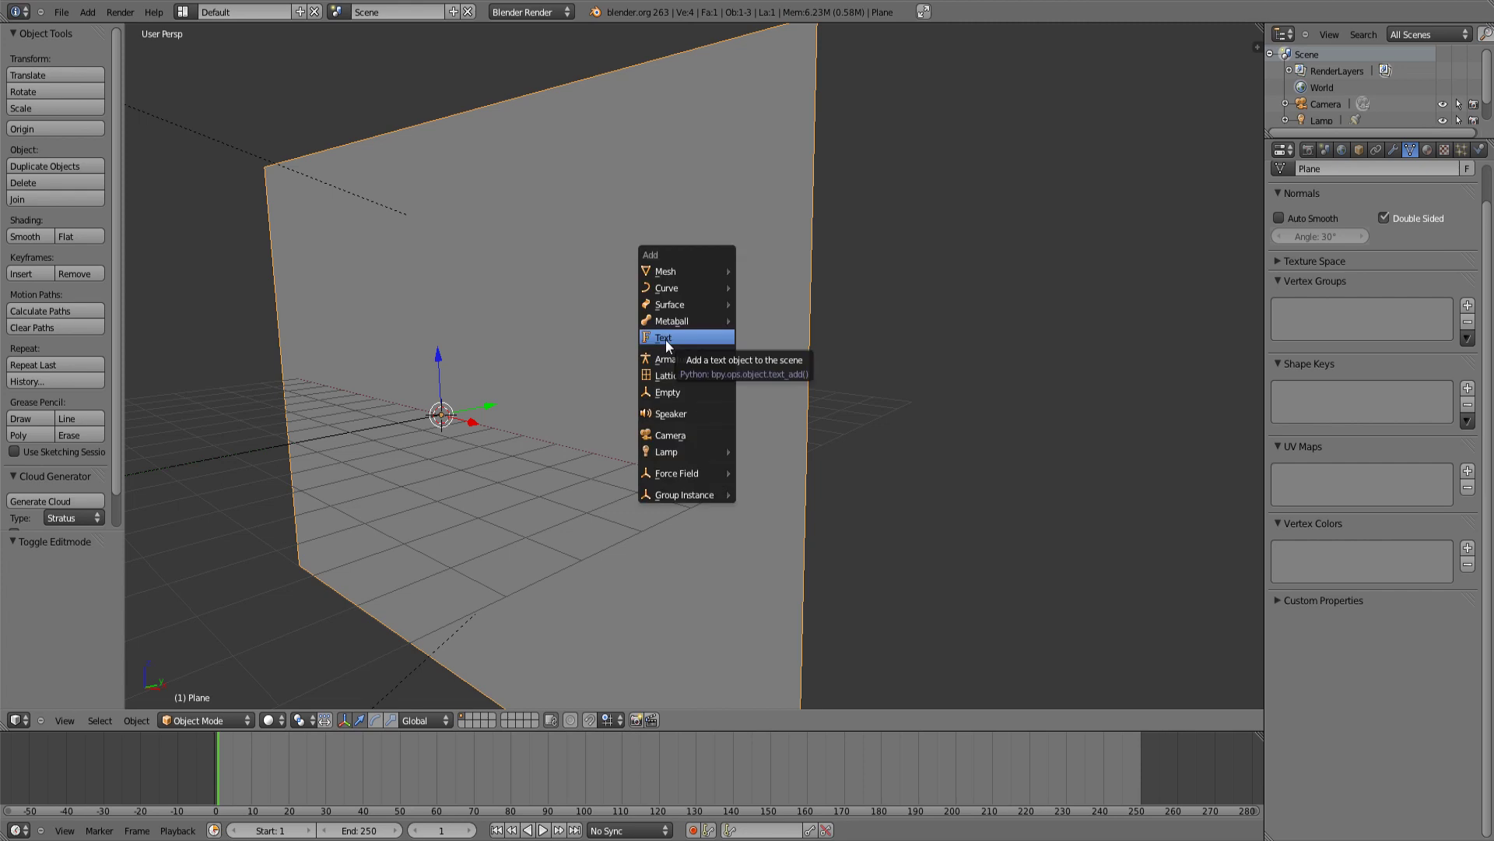
left_click(665, 338)
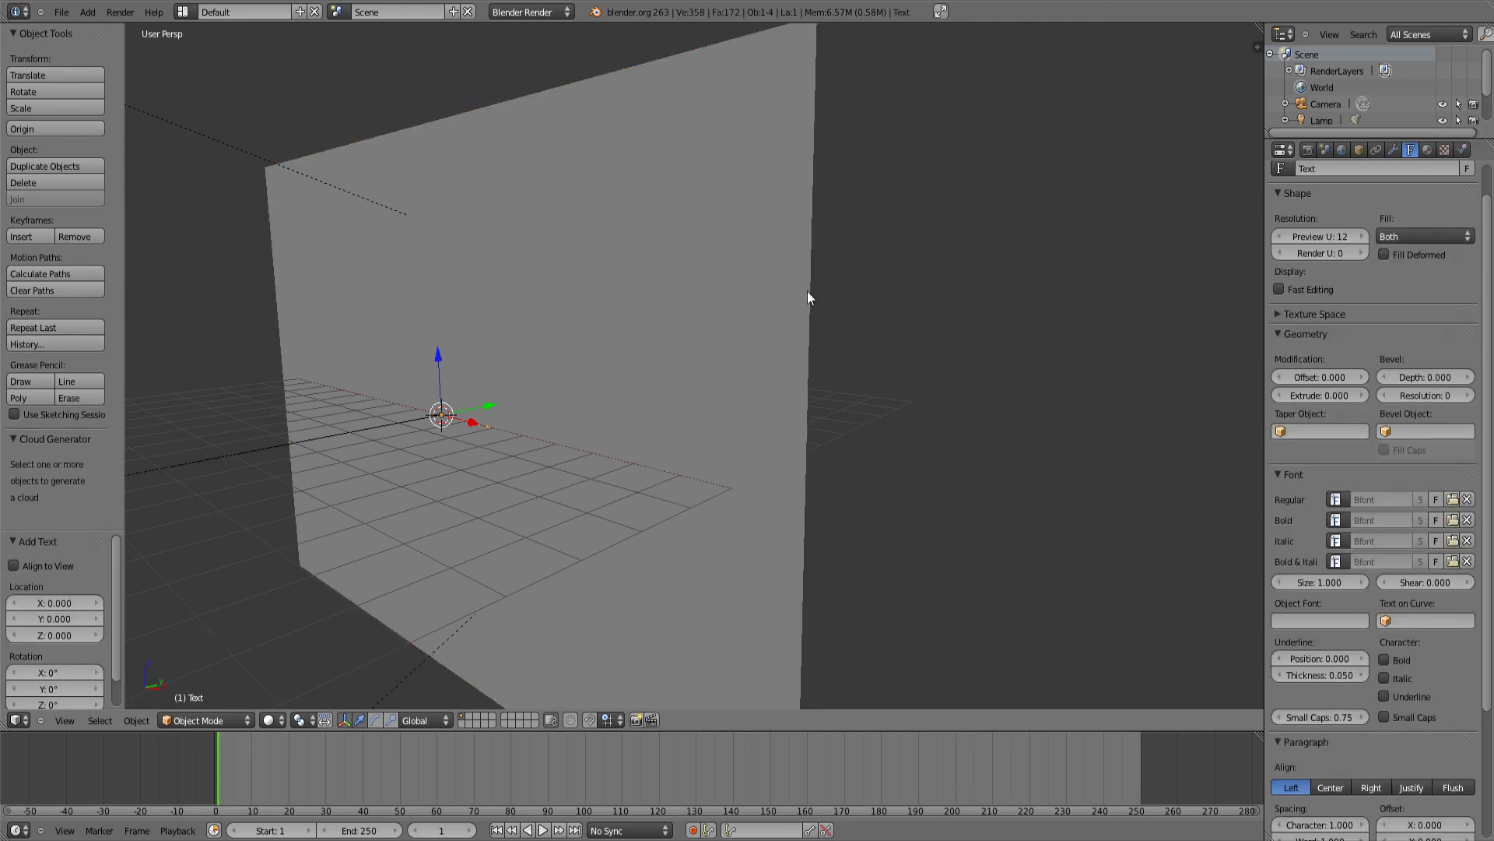
key("r")
key("x")
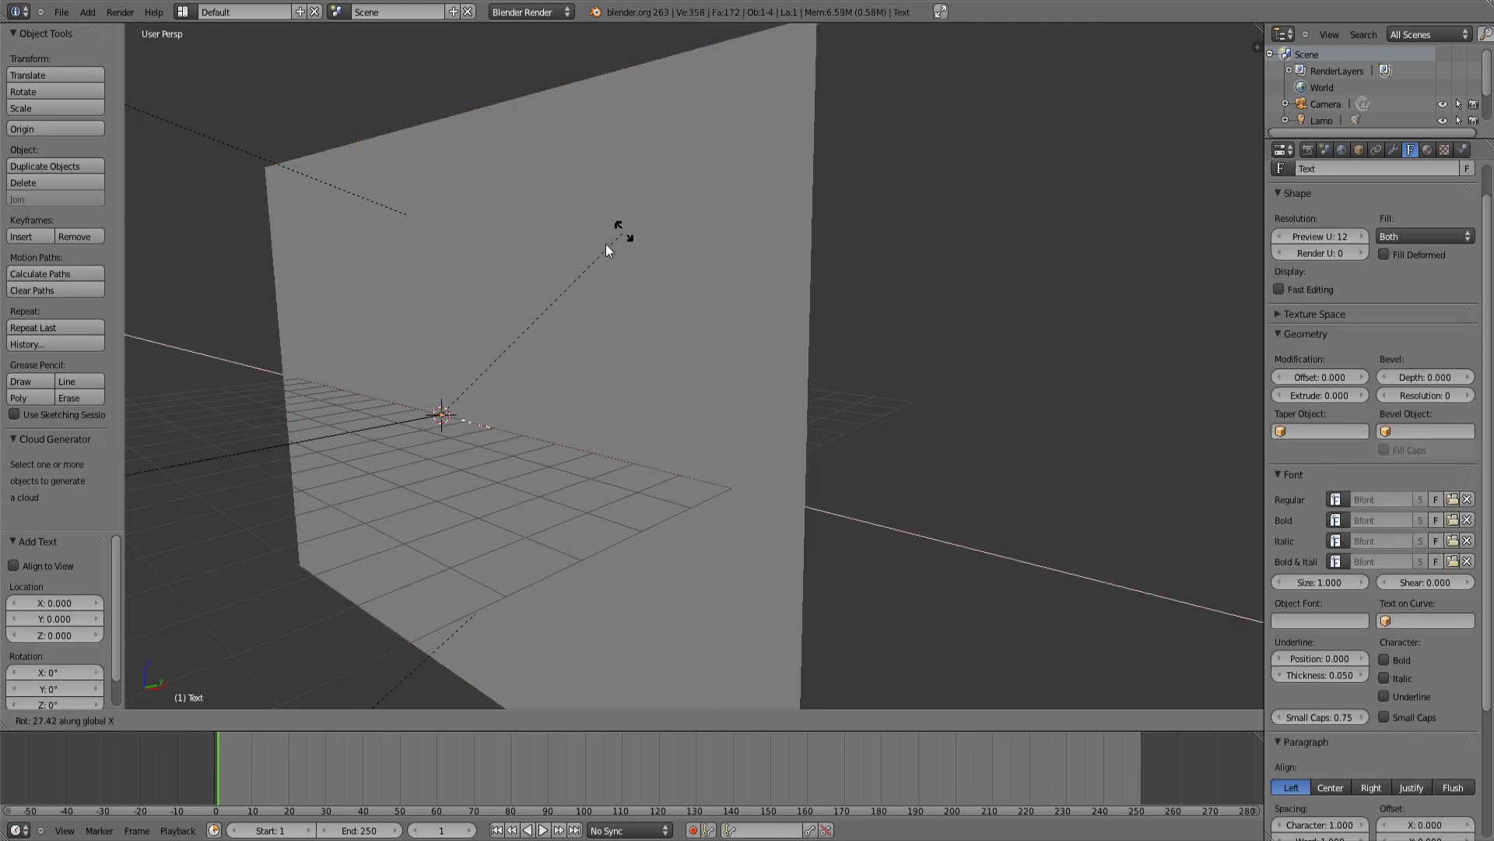
type("90")
key("Return")
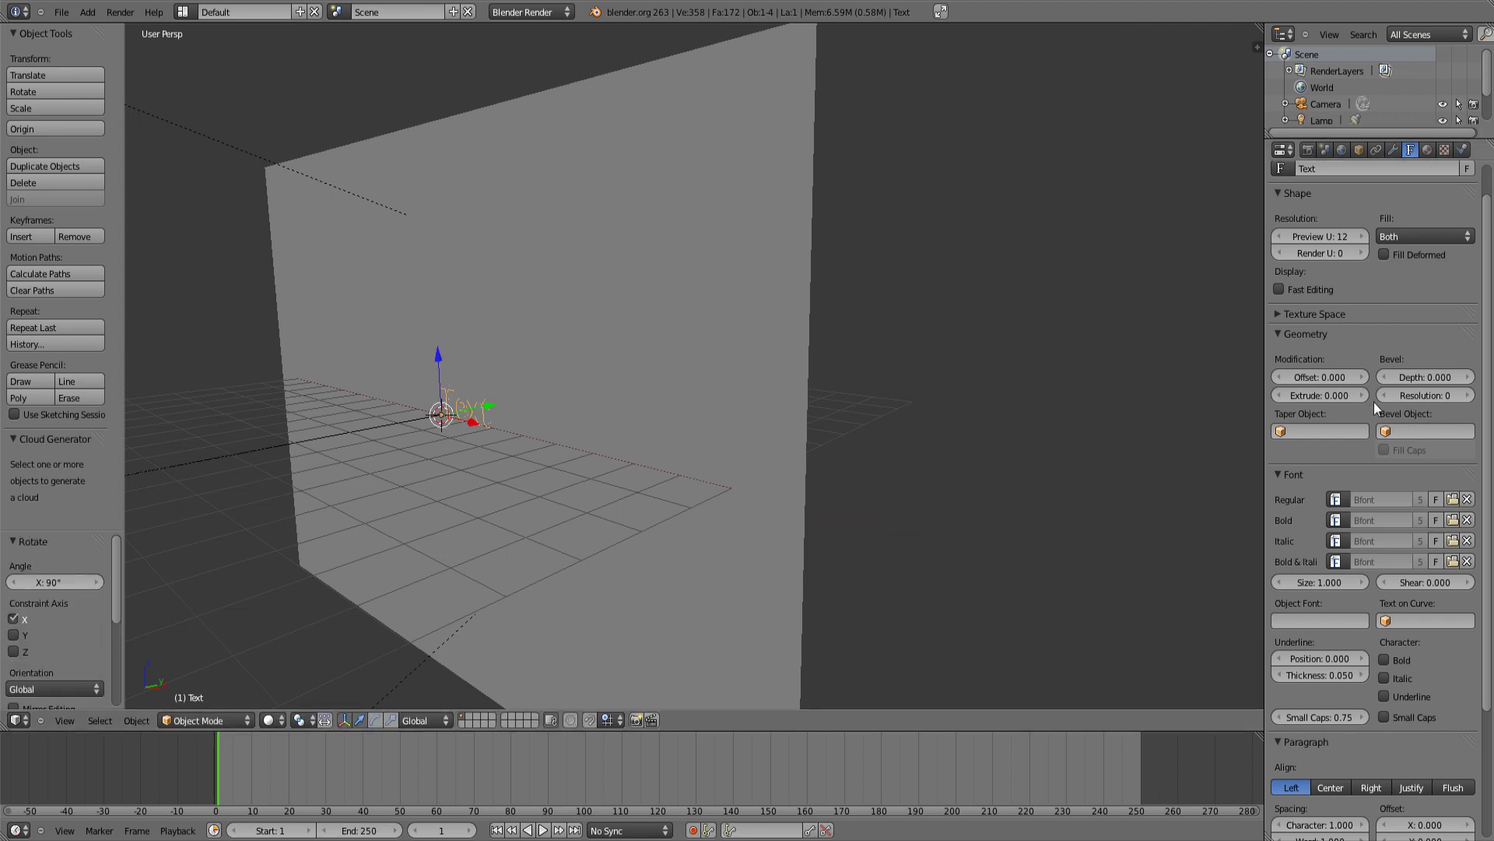
Set the text's extrude depth to 0.132
left_click(1316, 395)
type("0.6")
key("Return")
left_click_drag(1315, 391, 1201, 382)
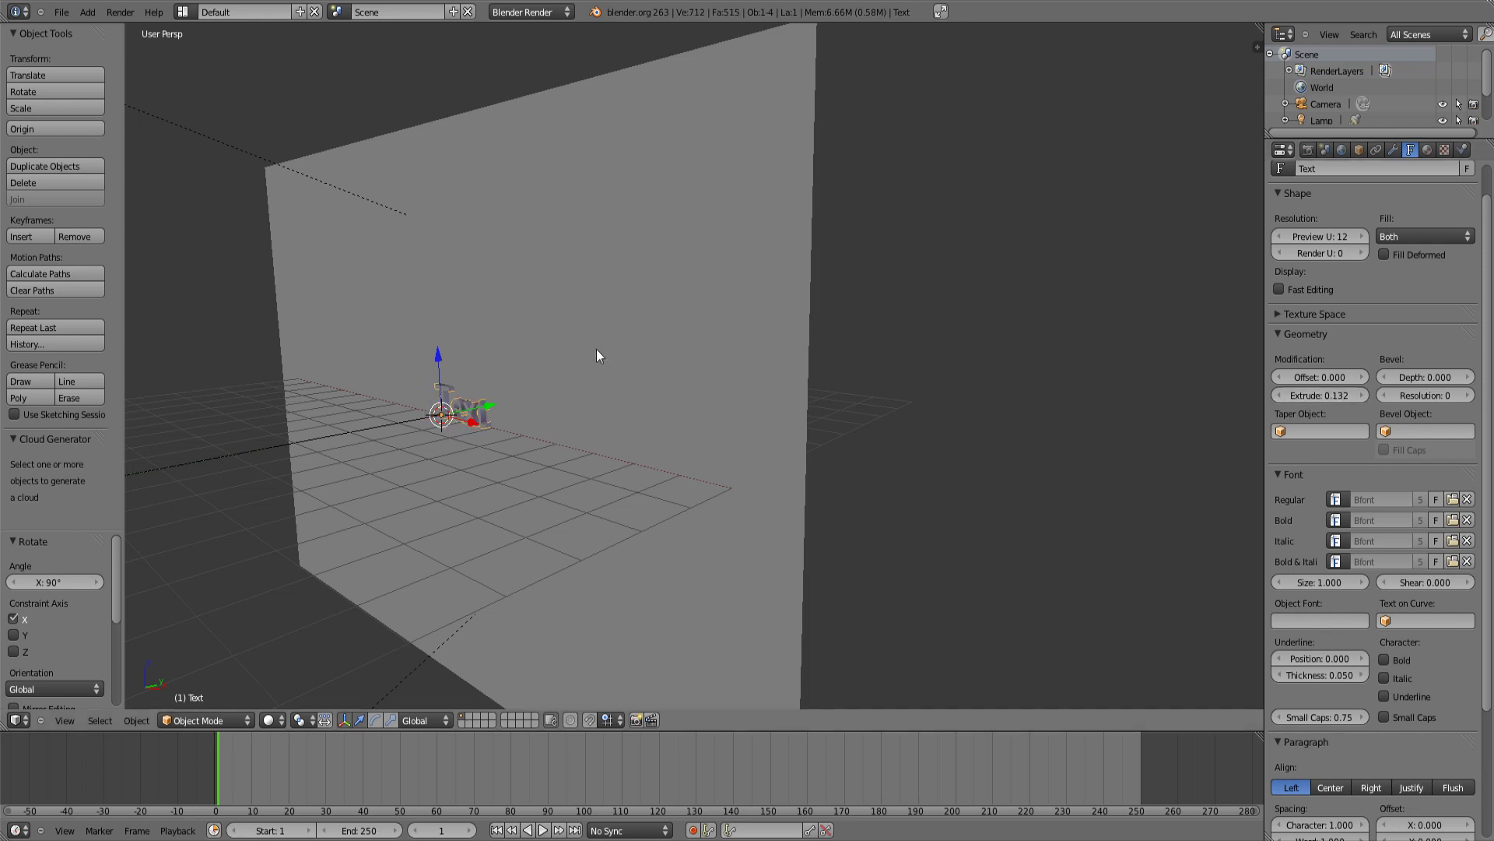
Center-align the text's paragraph
middle_click_drag(597, 349, 468, 410)
scroll(1400, 486, "down", 2)
scroll(1401, 487, "down", 2)
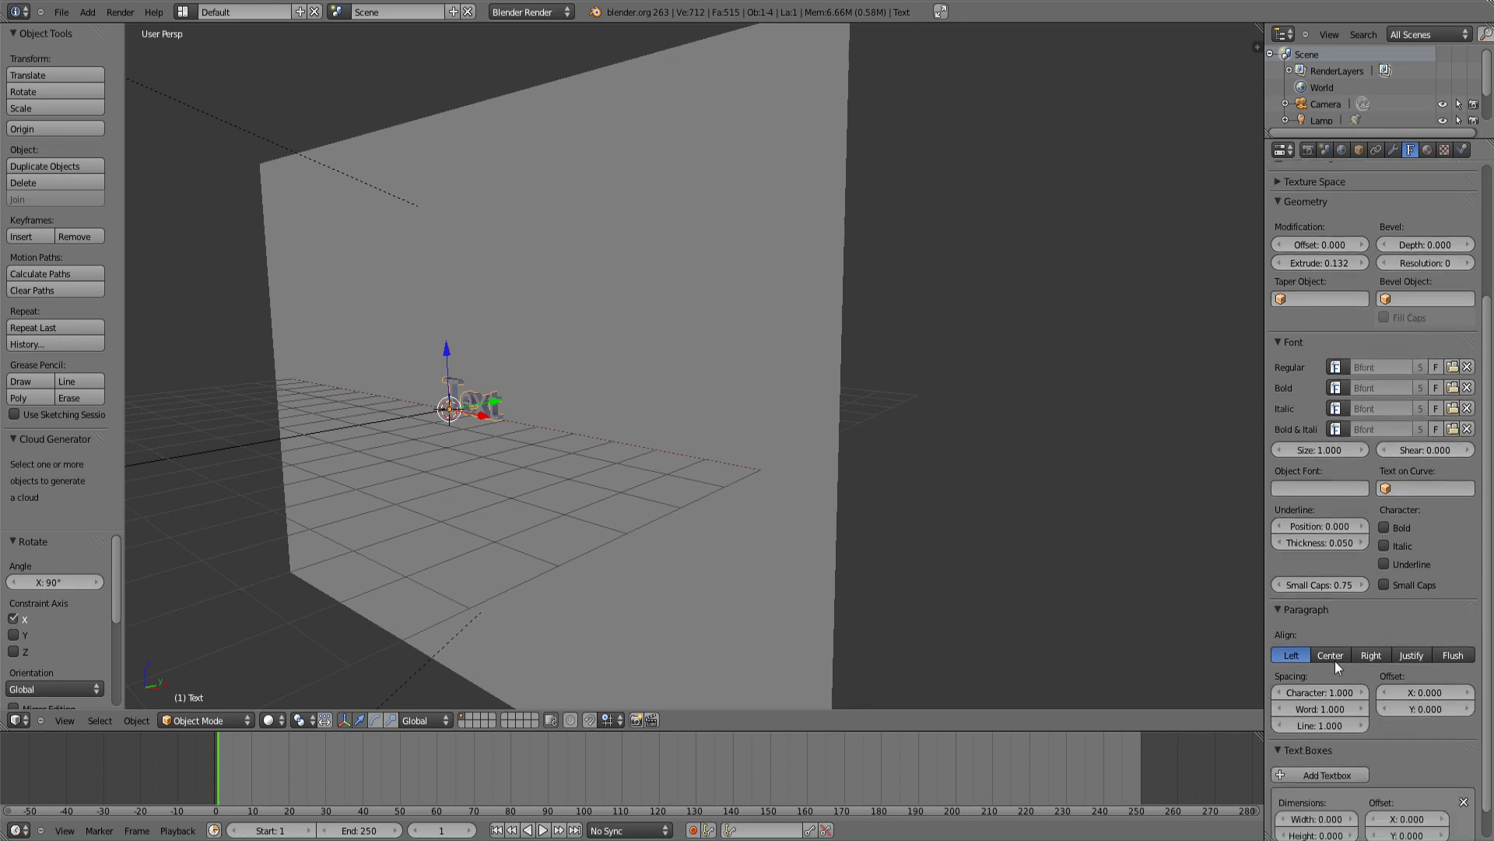
left_click(1331, 654)
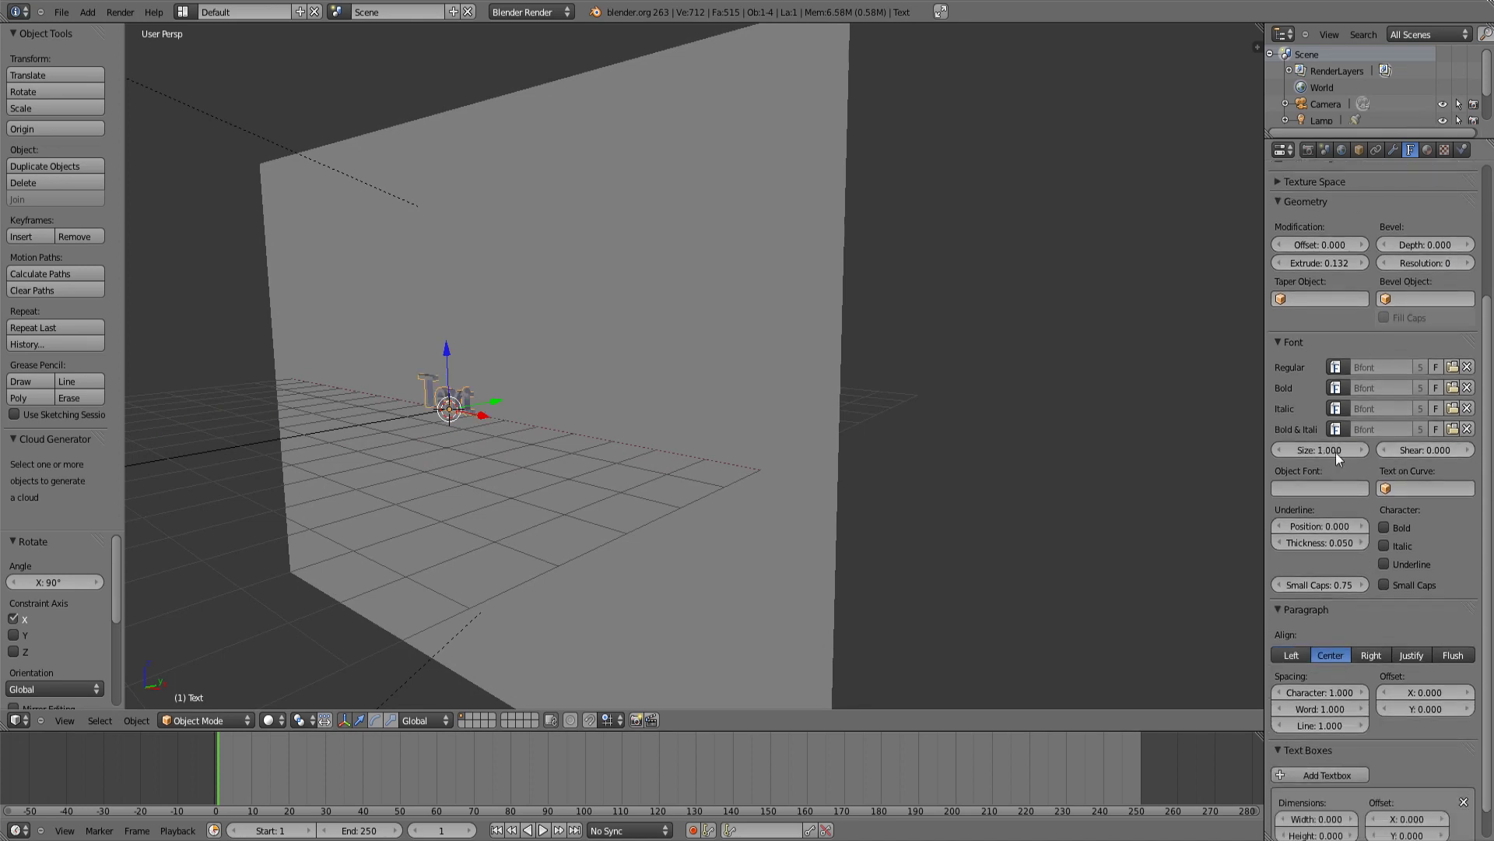
middle_click_drag(667, 347, 705, 362)
Replace the default text with 'LIGHT' and bring up the Alt+C convert options
key("Tab")
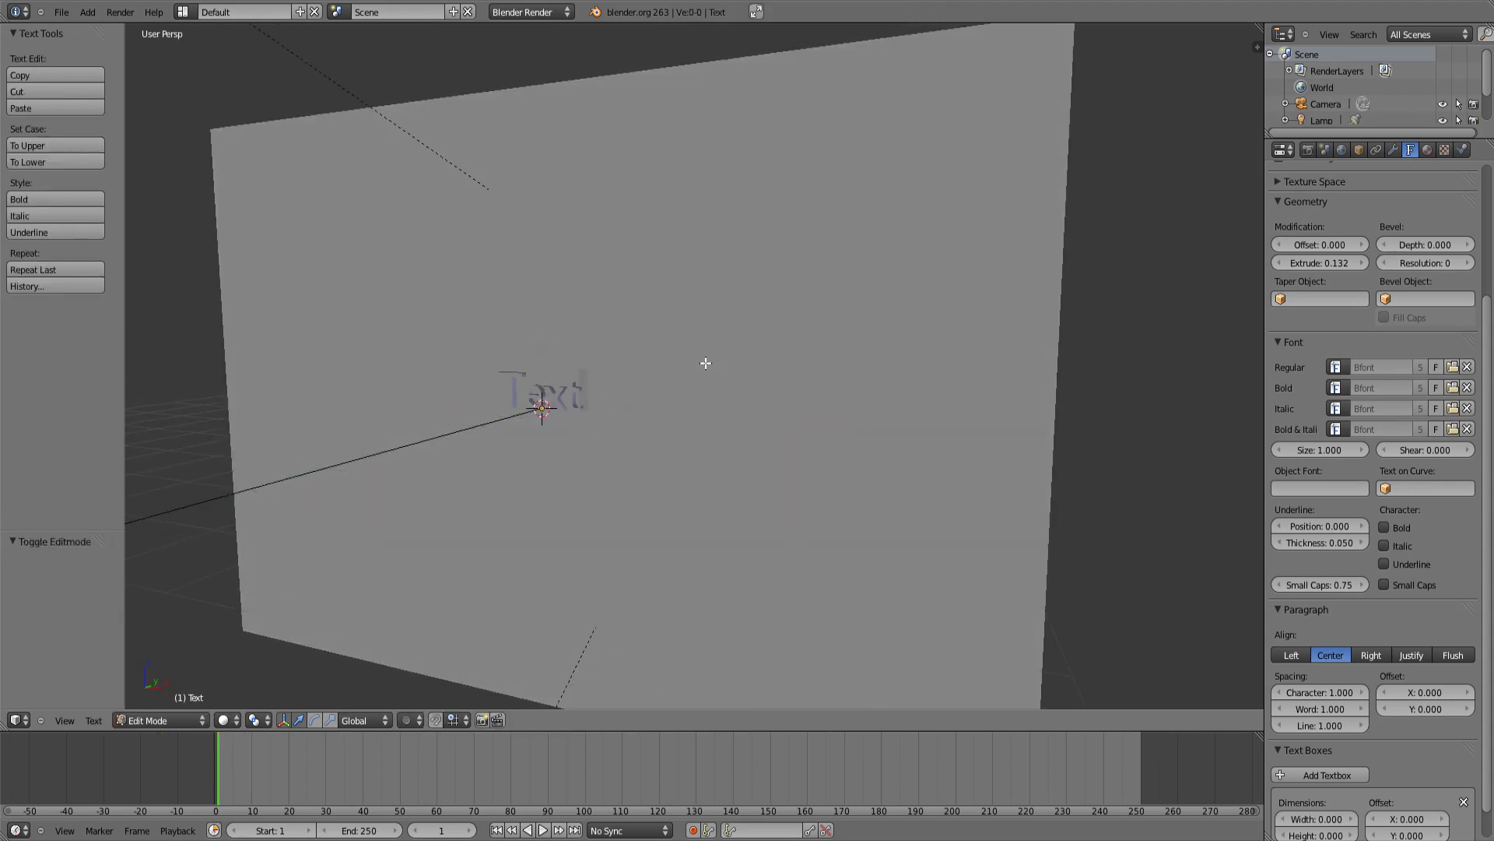
key("BackSpace")
key("BackSpace")
key("BackSpace")
key("BackSpace")
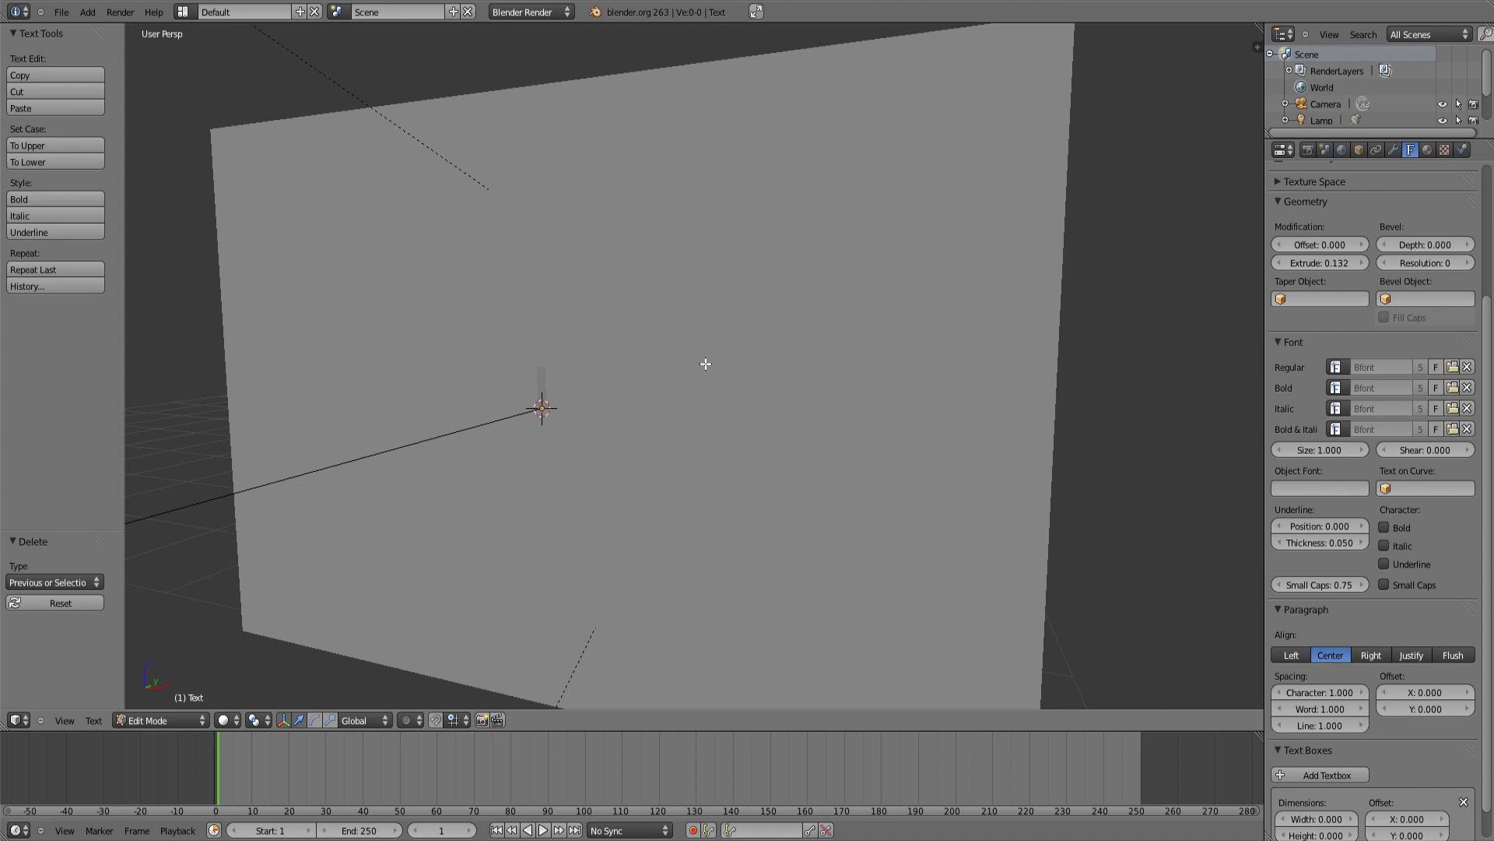
type("LIGHT")
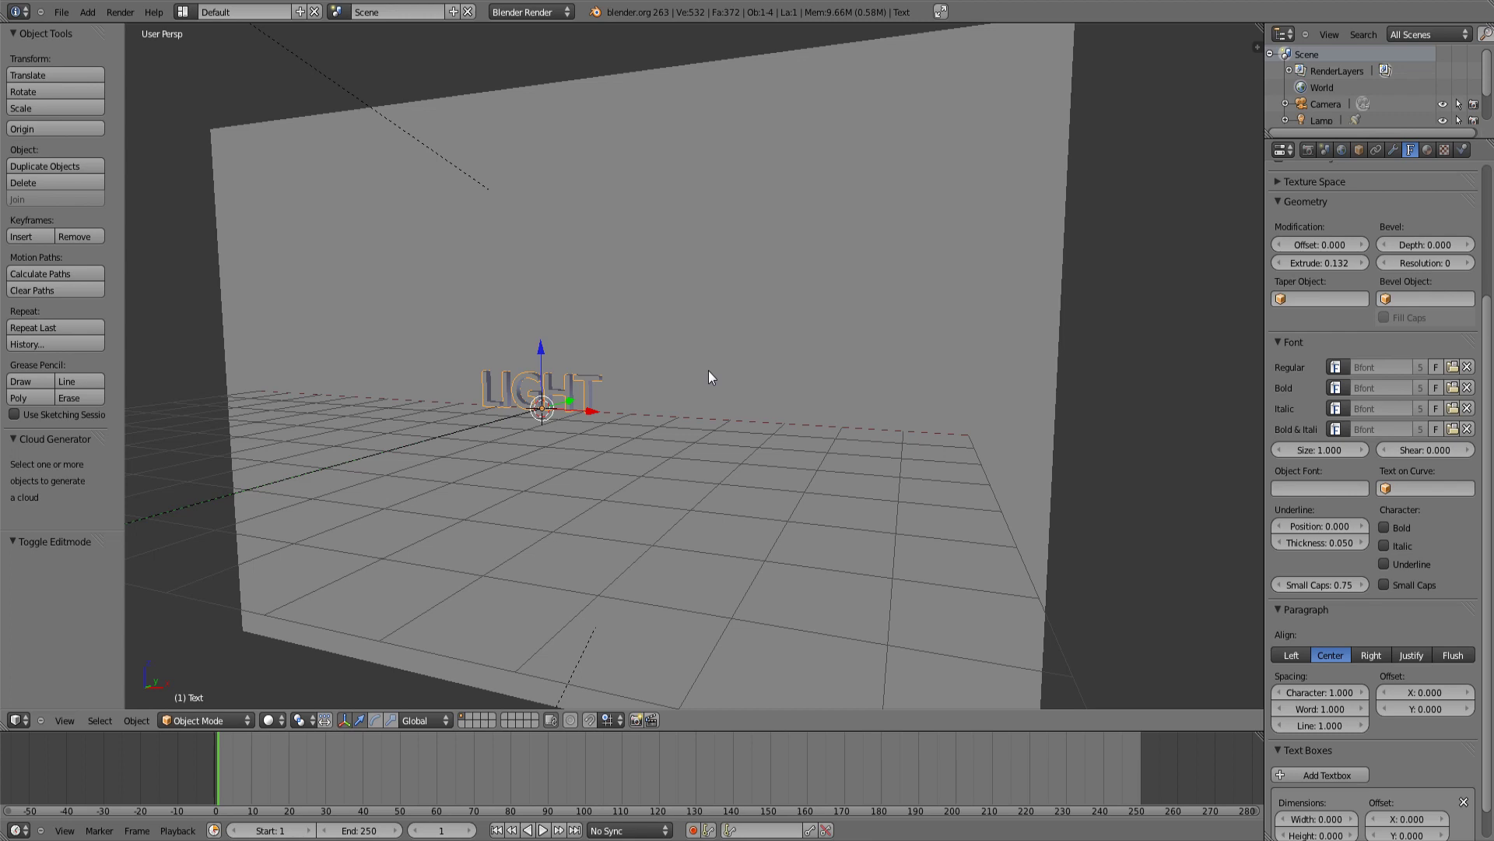
key("alt+c")
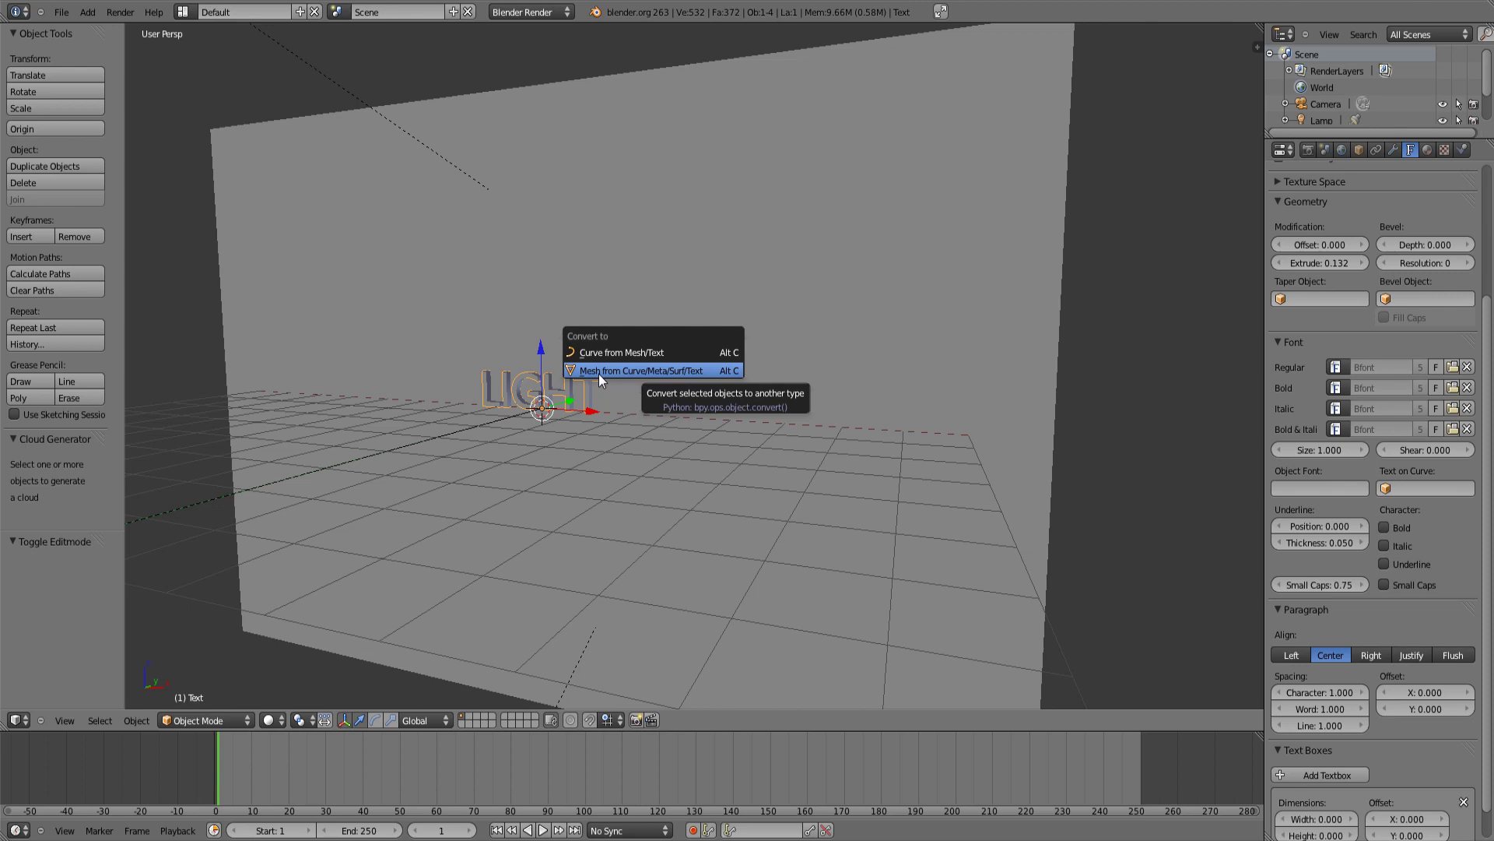
Convert the LIGHT text into a mesh with Mesh from Curve
left_click(599, 370)
scroll(629, 376, "up", 1)
right_click(630, 378)
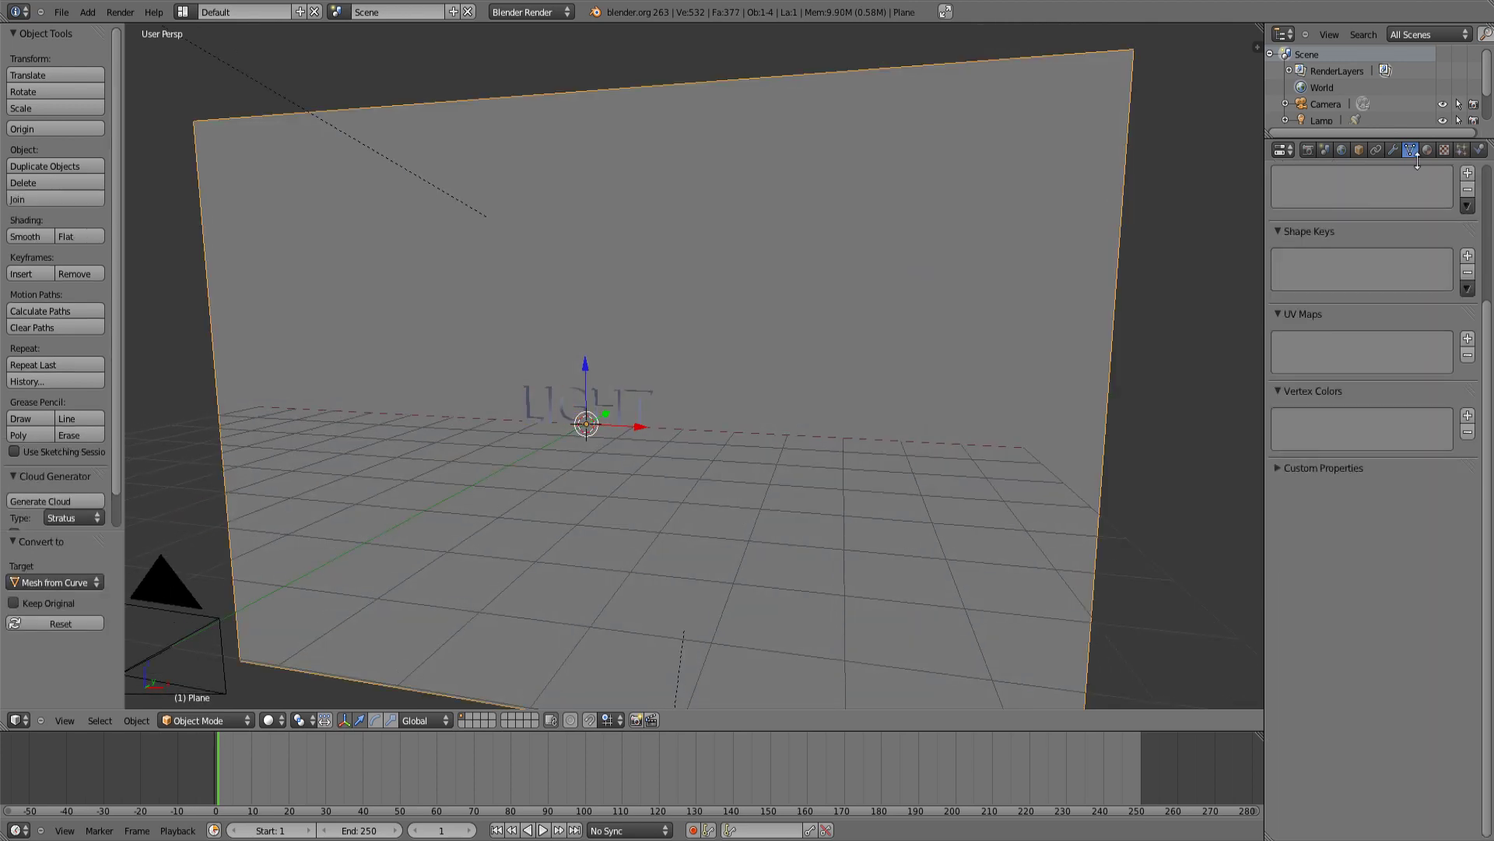
Give the wall plane a Boolean modifier set to Difference with object Text, then apply it
left_click(1394, 151)
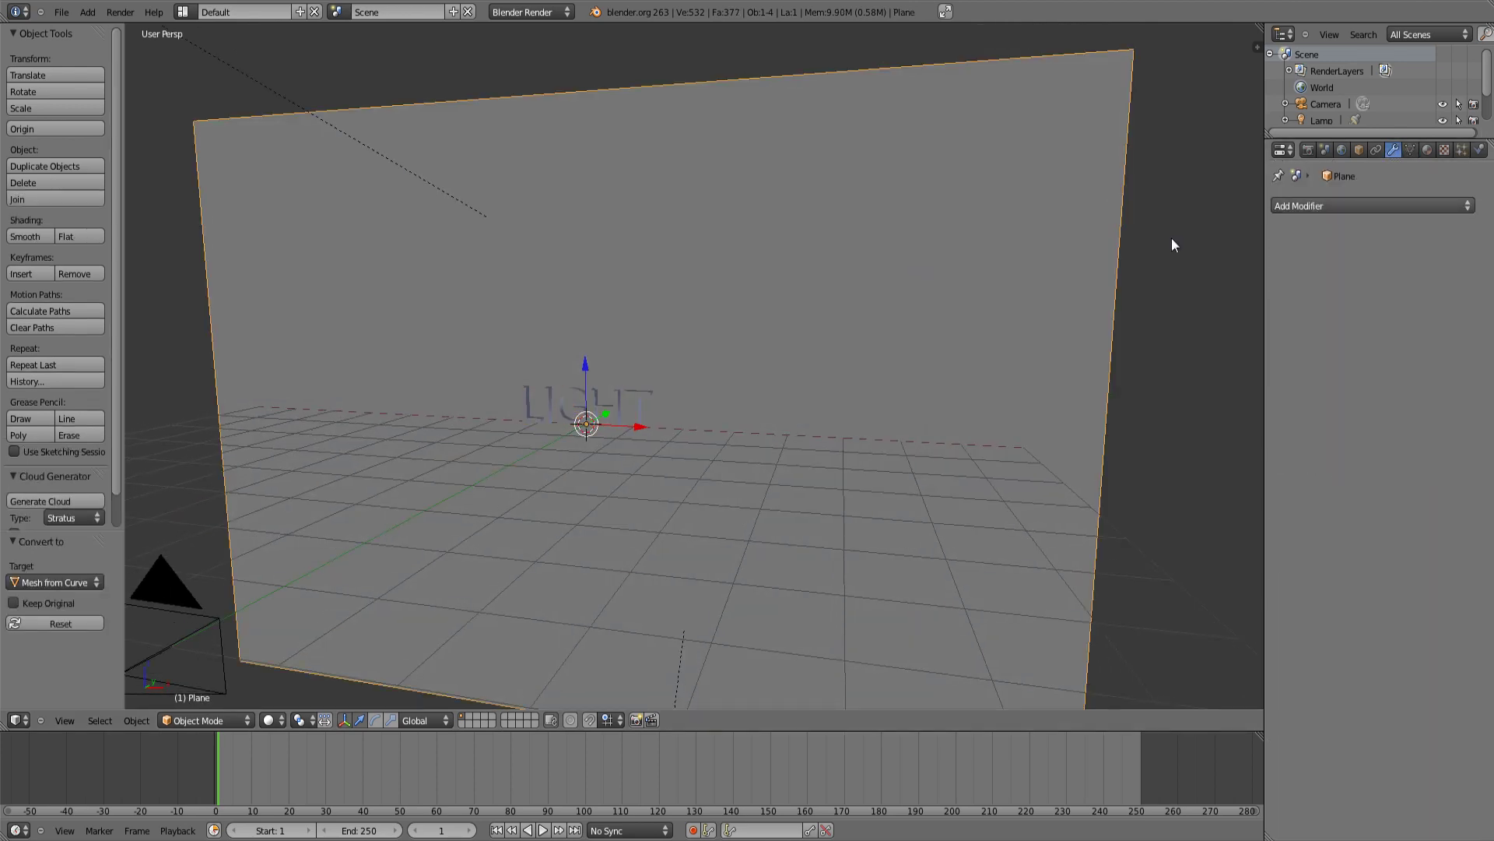
left_click(1369, 206)
left_click(1126, 279)
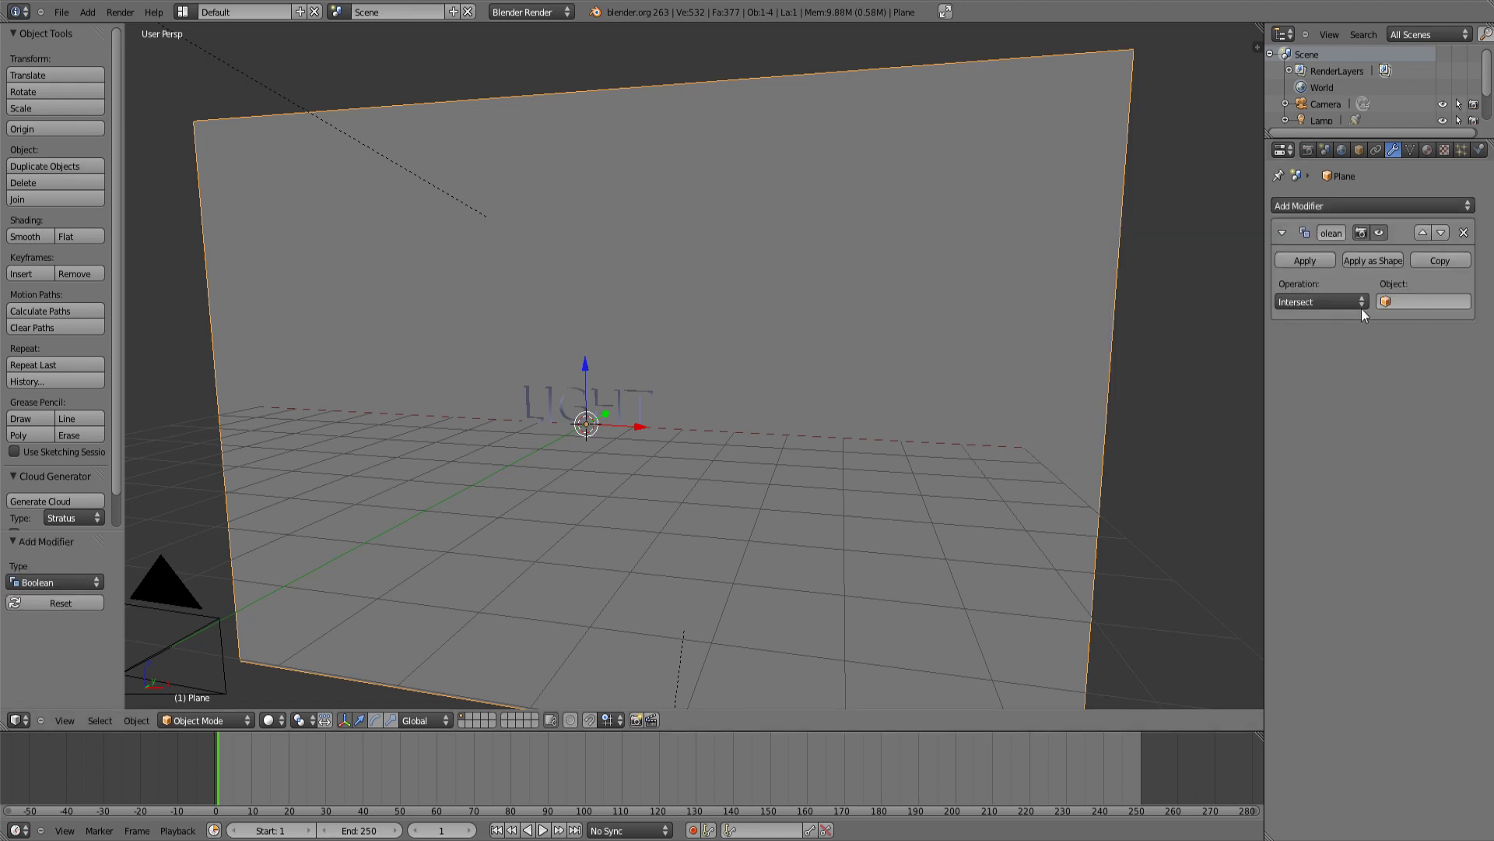
left_click(1289, 302)
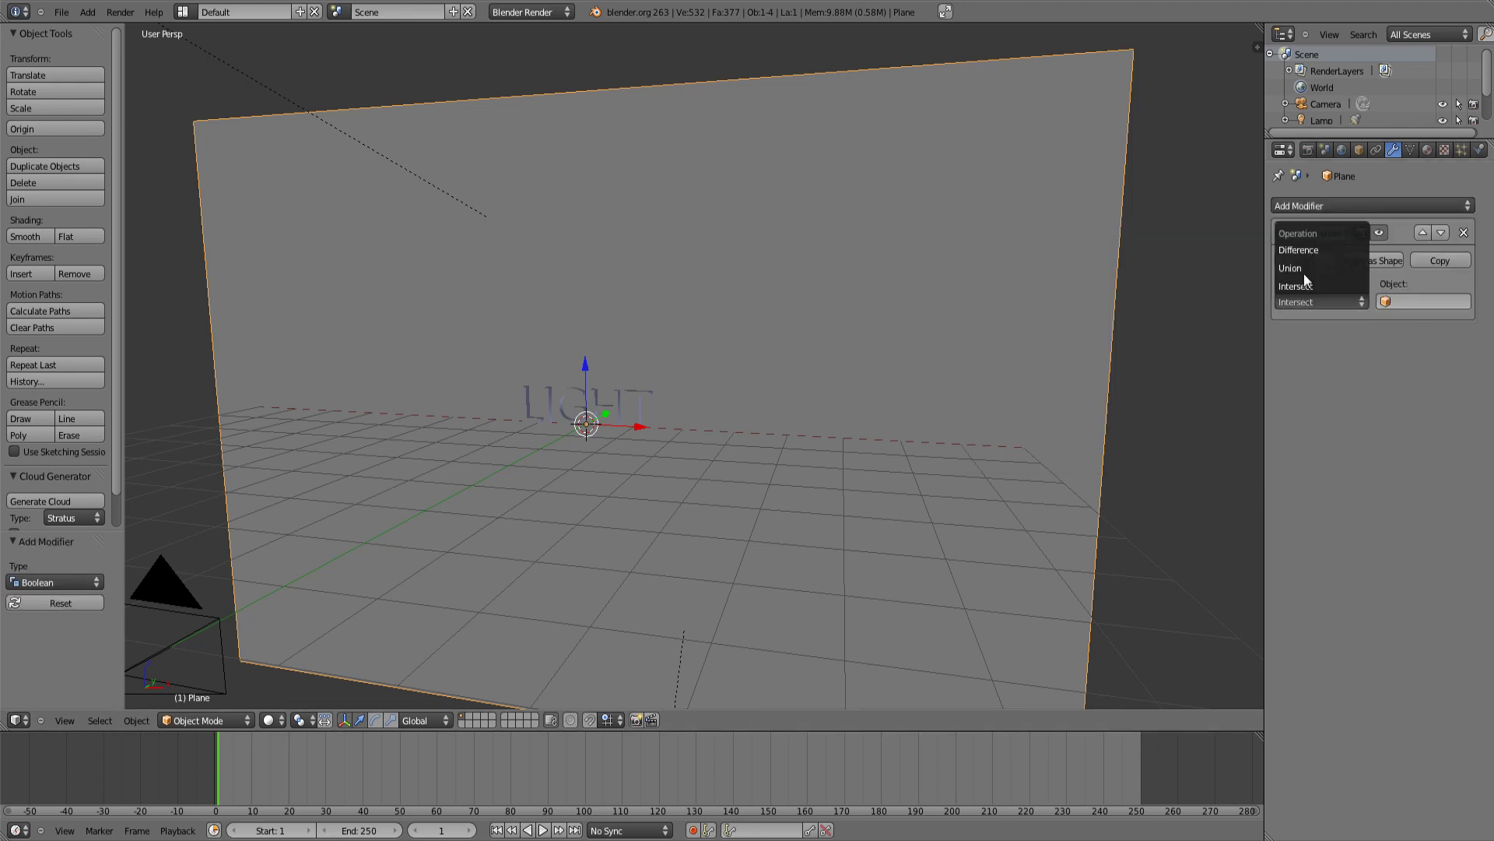
left_click(1310, 250)
left_click(1401, 302)
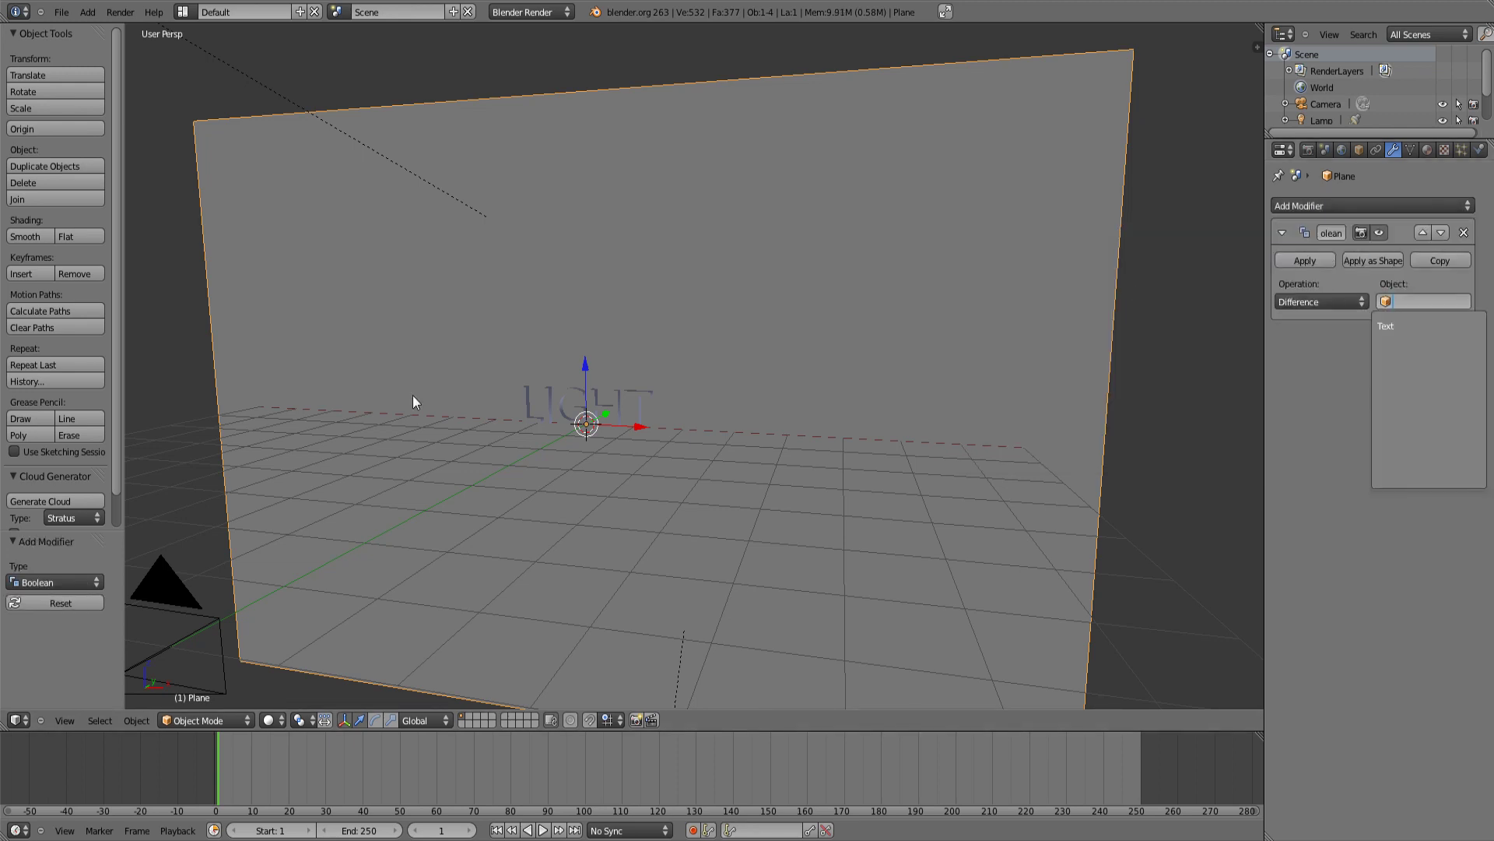
key("Return")
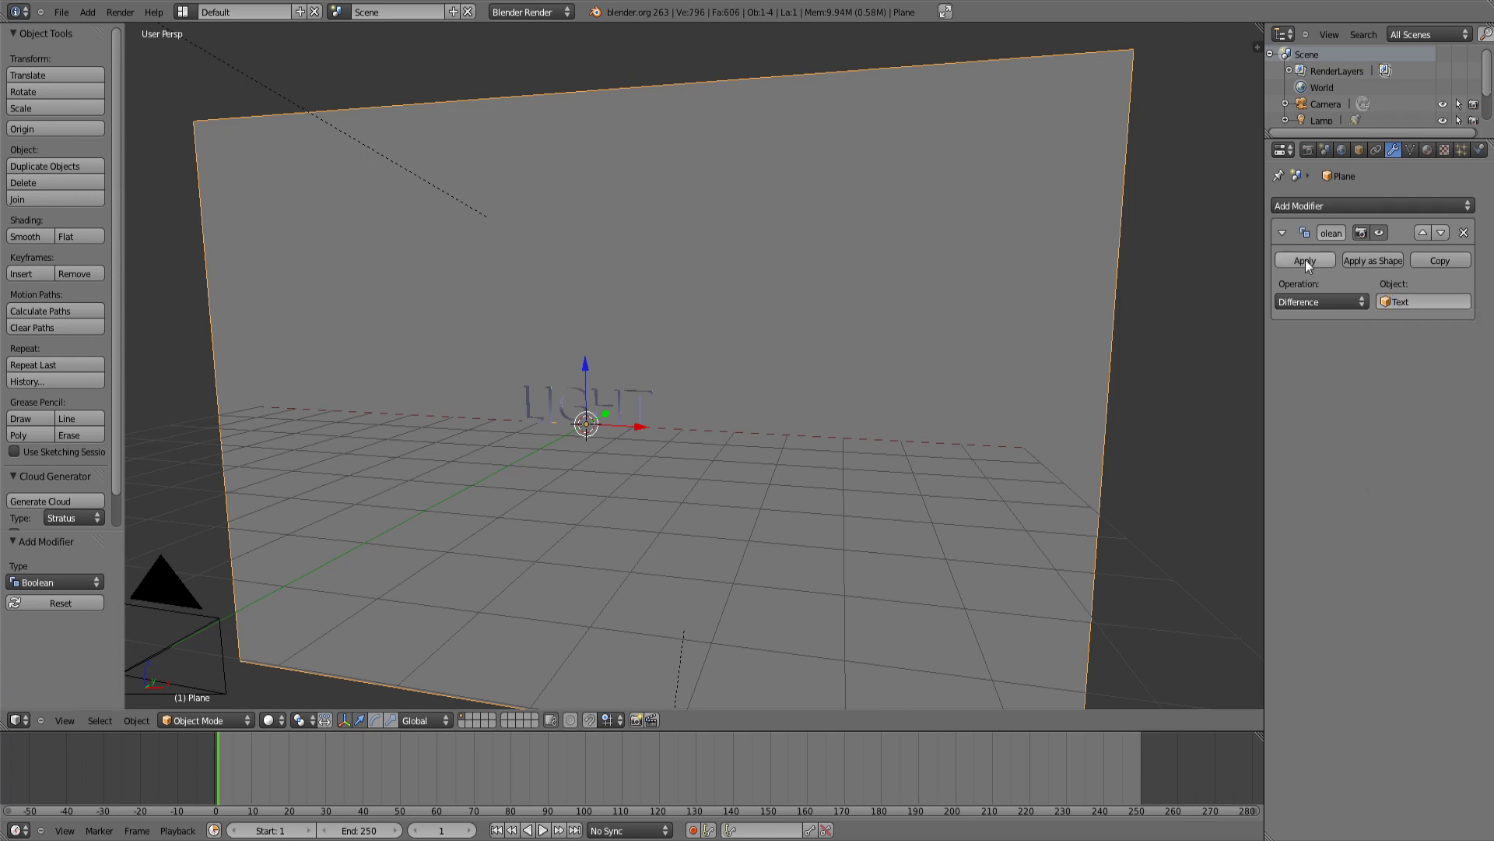
left_click(1305, 260)
right_click(640, 405)
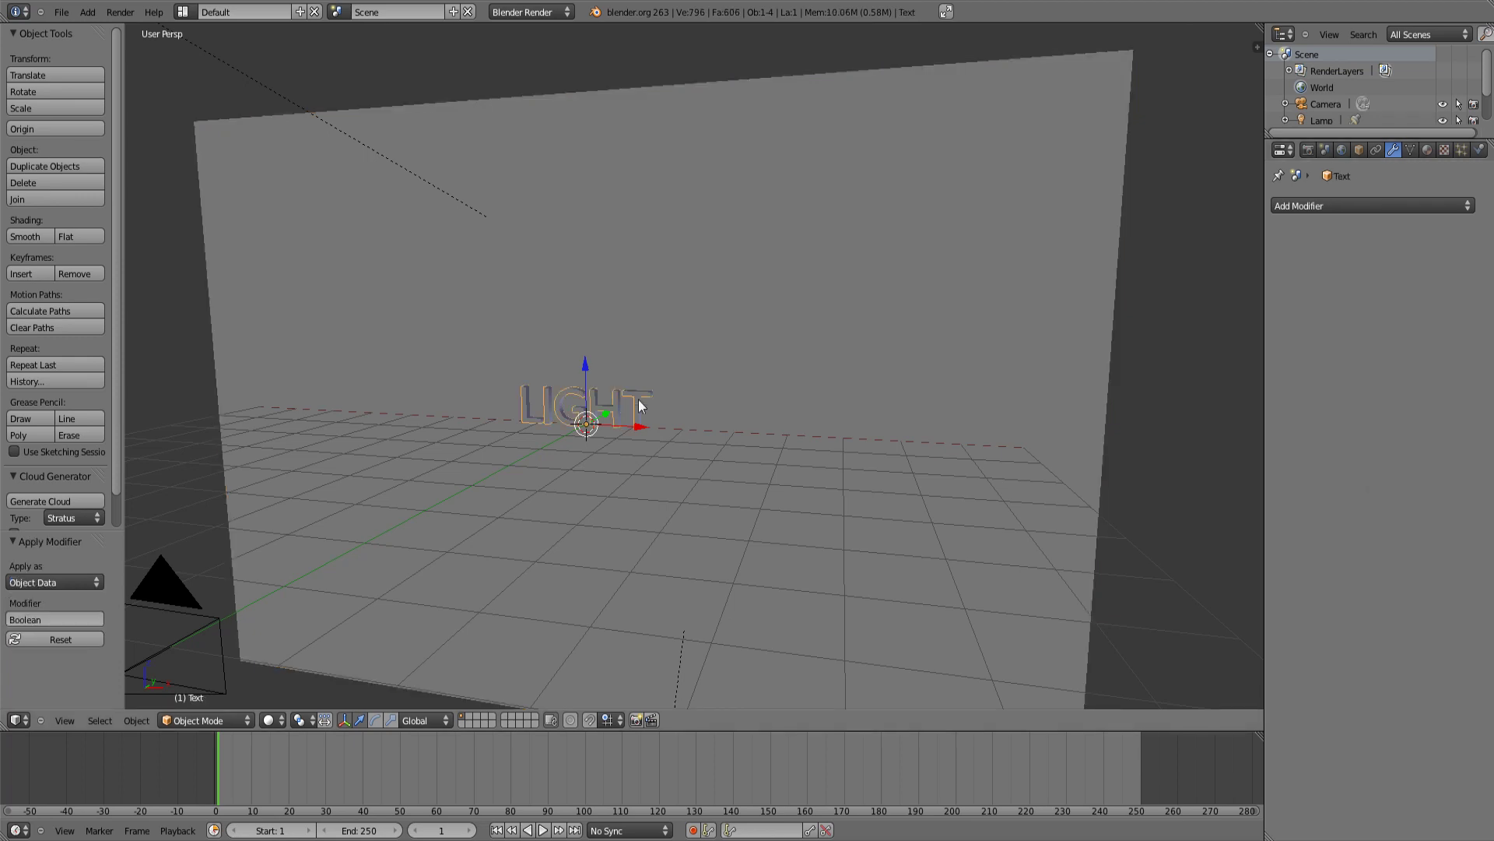
Delete the separate LIGHT text object
key("x")
left_click(639, 399)
middle_click_drag(639, 400, 688, 364)
In the wall's Edit Mode, box-select the leftover letter vertices in wireframe and delete them
right_click(621, 415)
scroll(653, 391, "up", 5)
key("Tab")
mouse_move(363, 317)
middle_mouse_down()
mouse_move(350, 517)
mouse_move(614, 488)
middle_mouse_up()
key("z")
key("a")
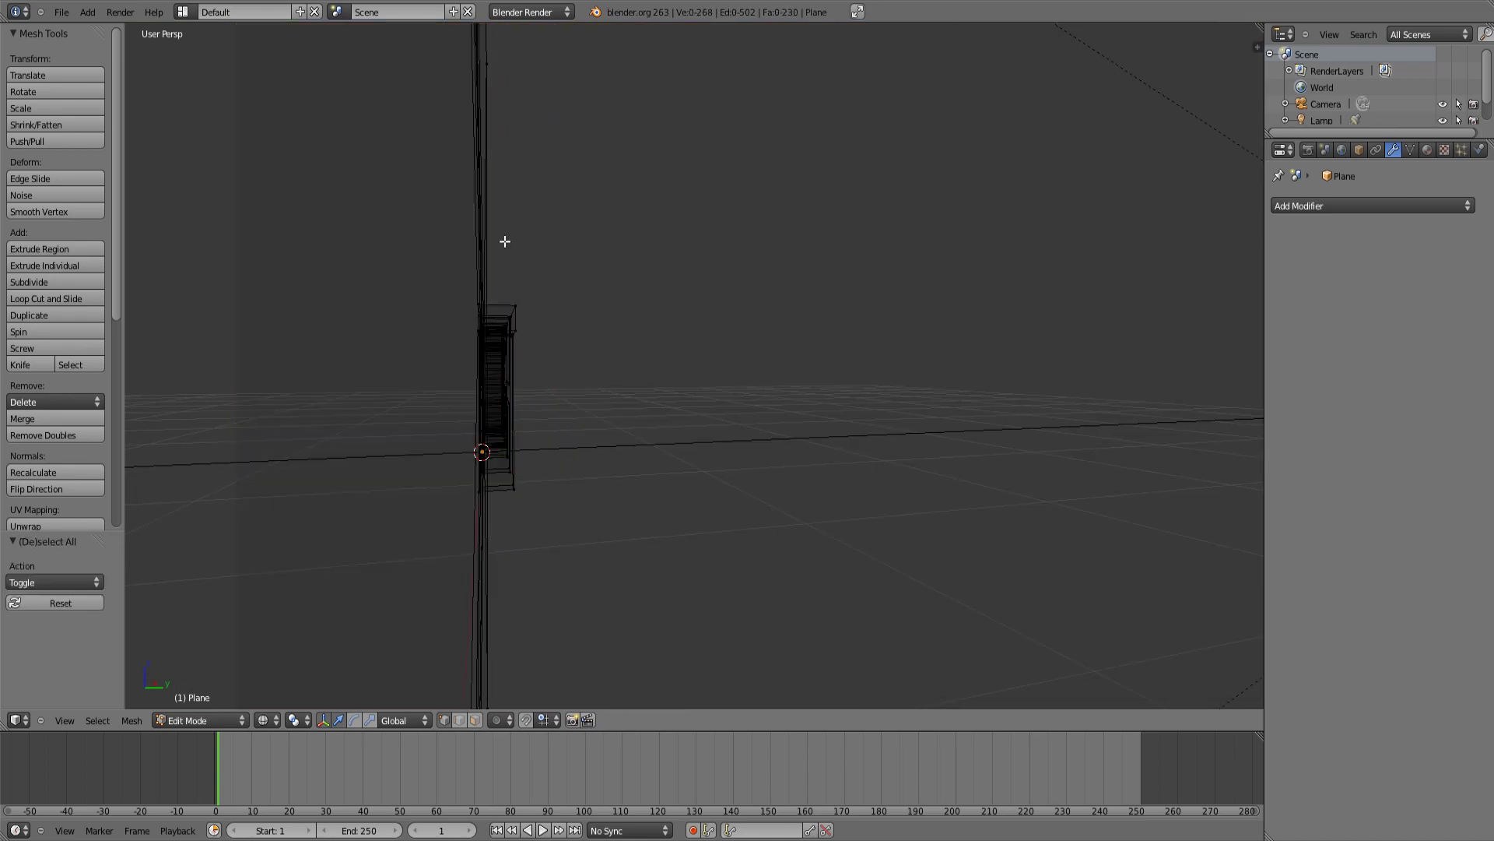
key("b")
left_click_drag(495, 246, 669, 478)
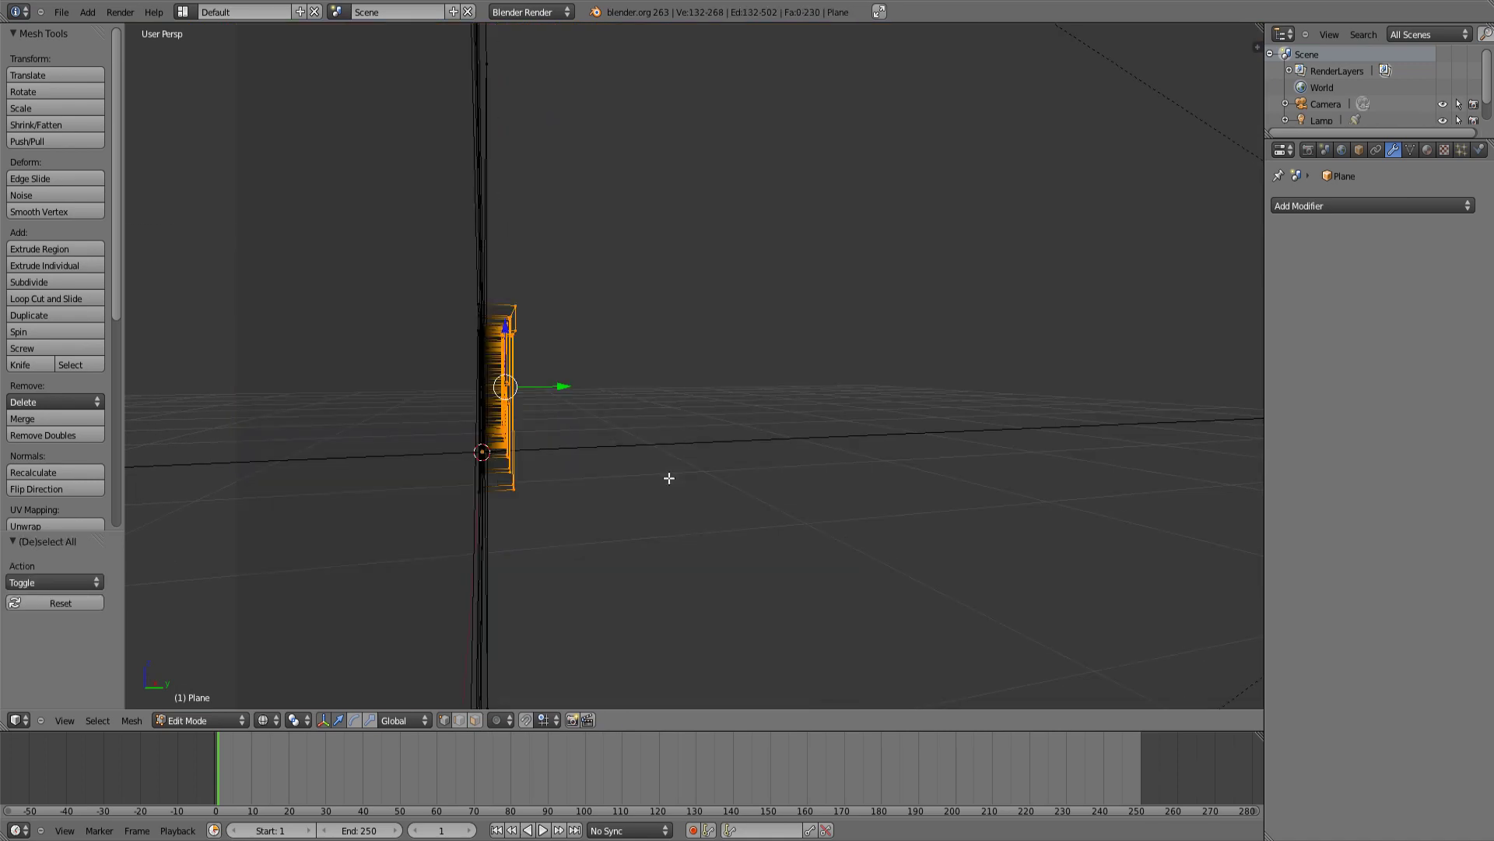
key("x")
left_click(664, 475)
Leave Edit Mode, return to solid shading and look through the camera at the cutout
mouse_move(612, 473)
middle_mouse_down()
mouse_move(617, 488)
mouse_move(895, 474)
mouse_move(878, 348)
middle_mouse_up()
key("Tab")
key("z")
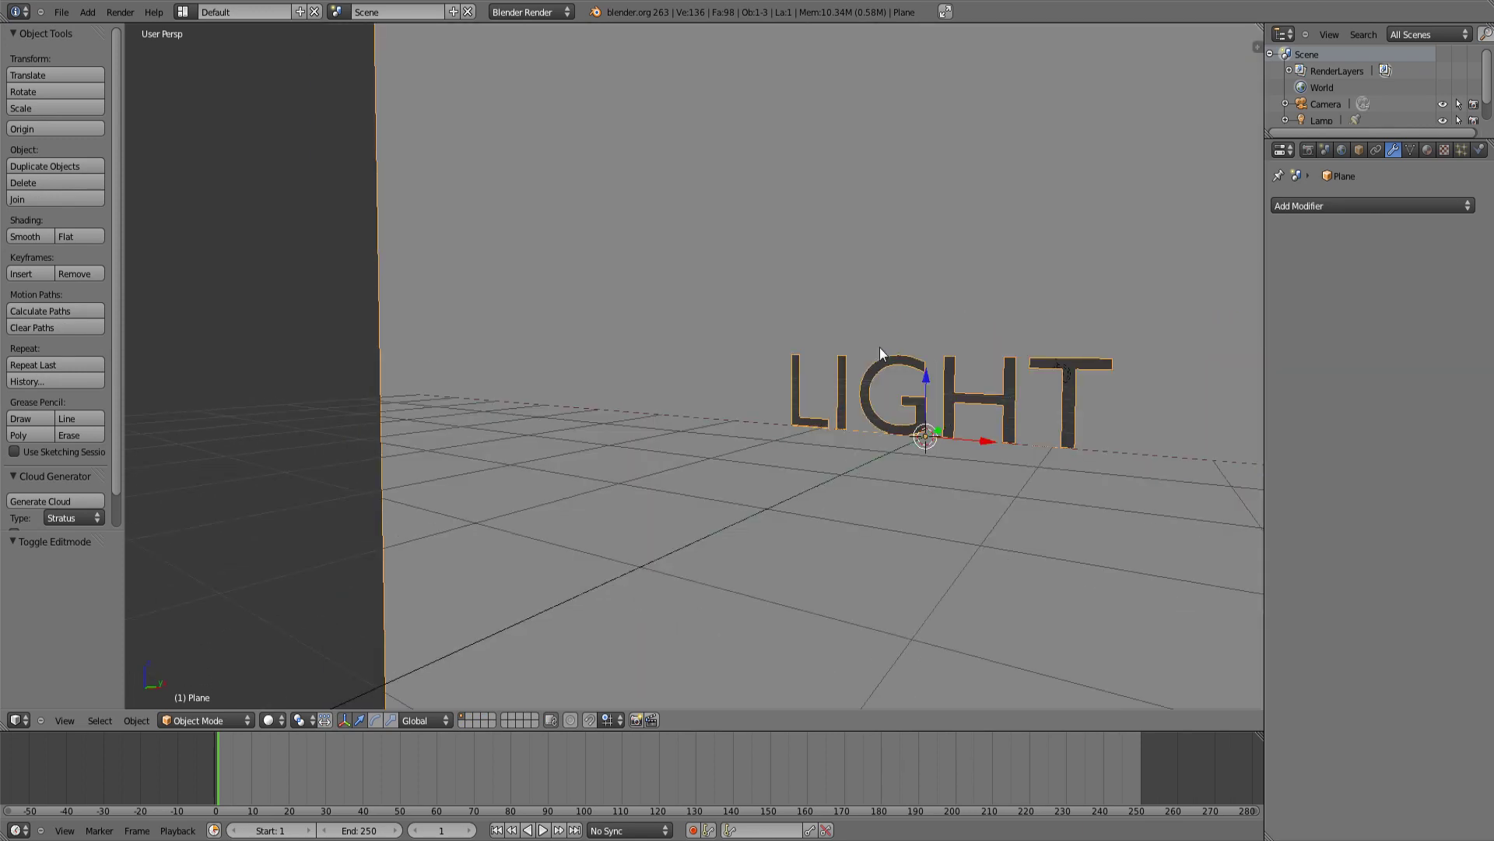
key("KP_0")
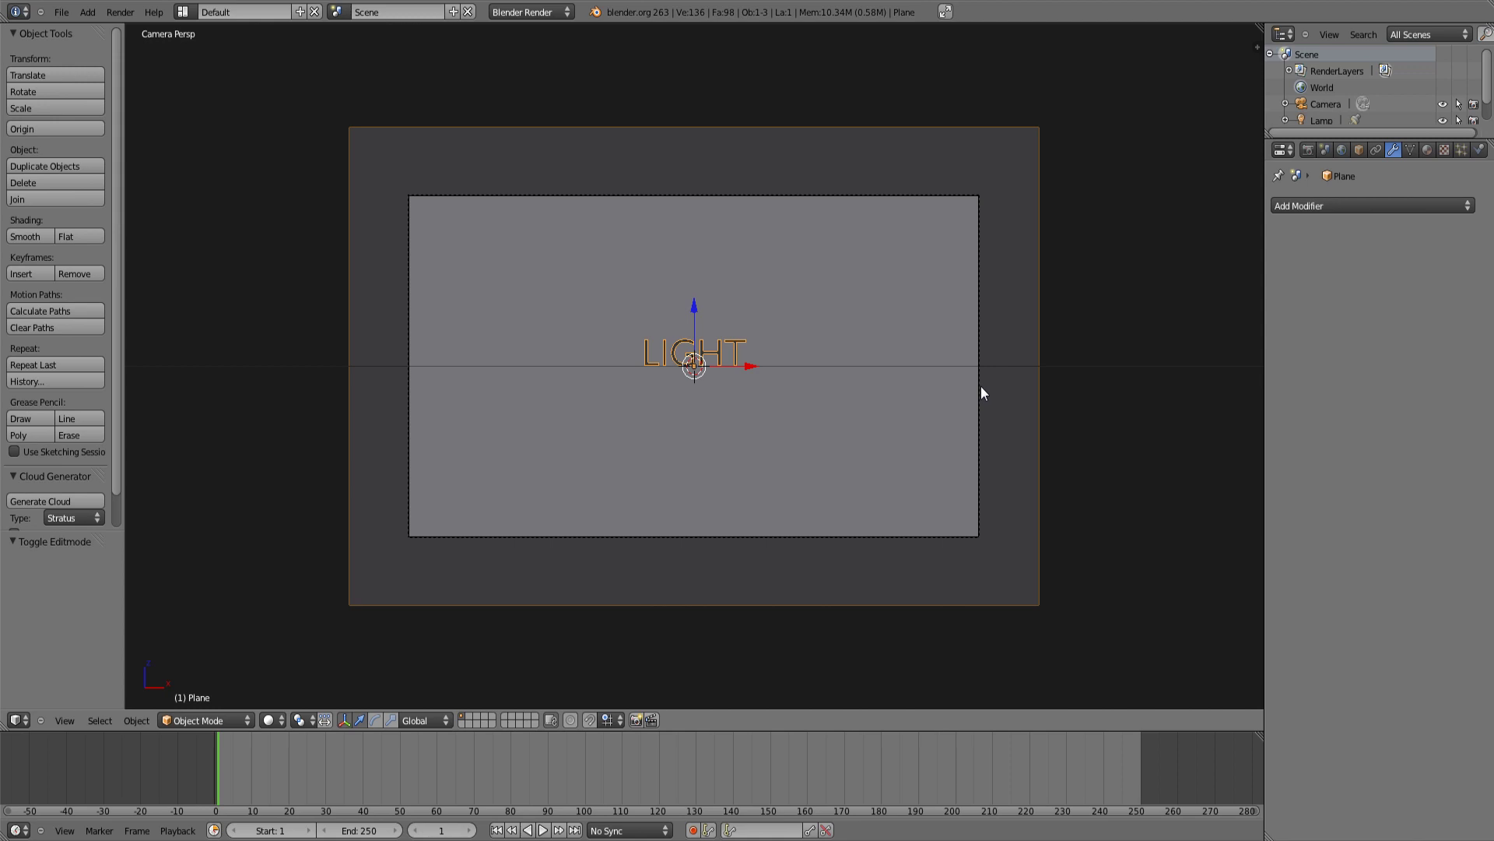
Disable Color Management under the render Shading settings and render the camera view with F12
right_click(981, 386)
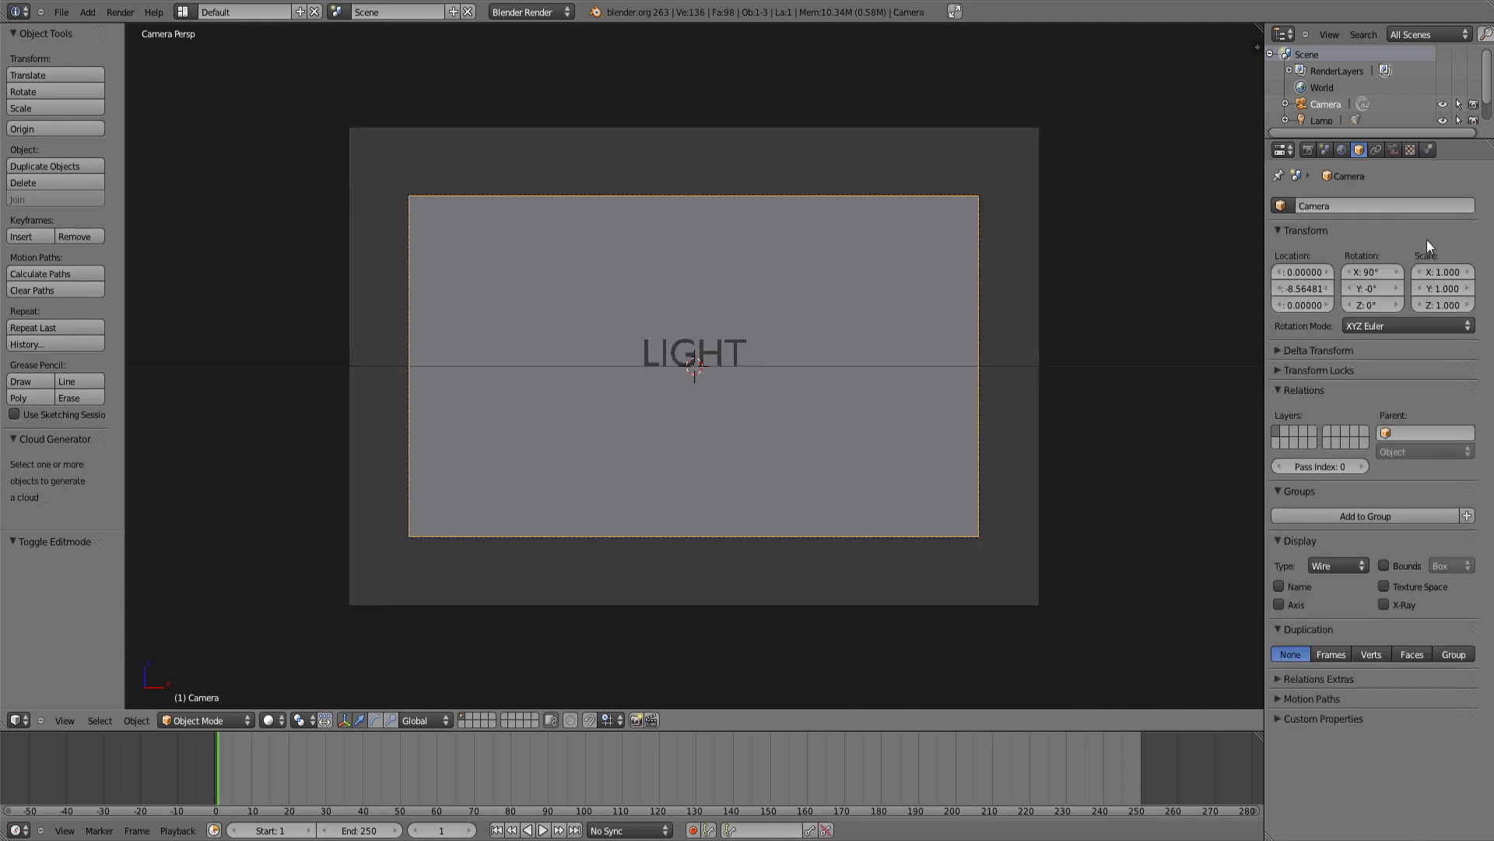
left_click(1309, 151)
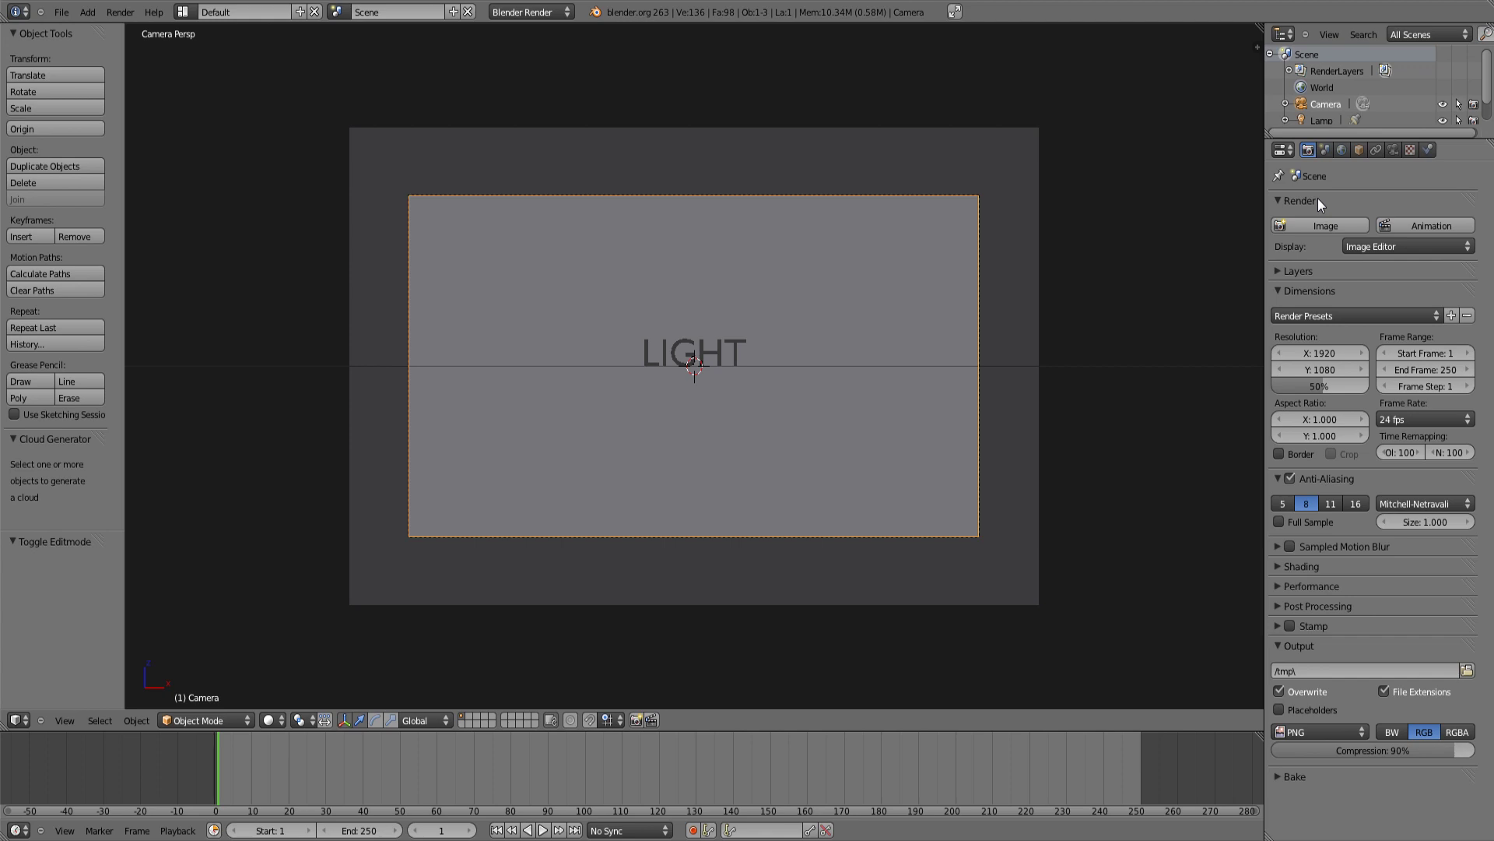
left_click(1274, 567)
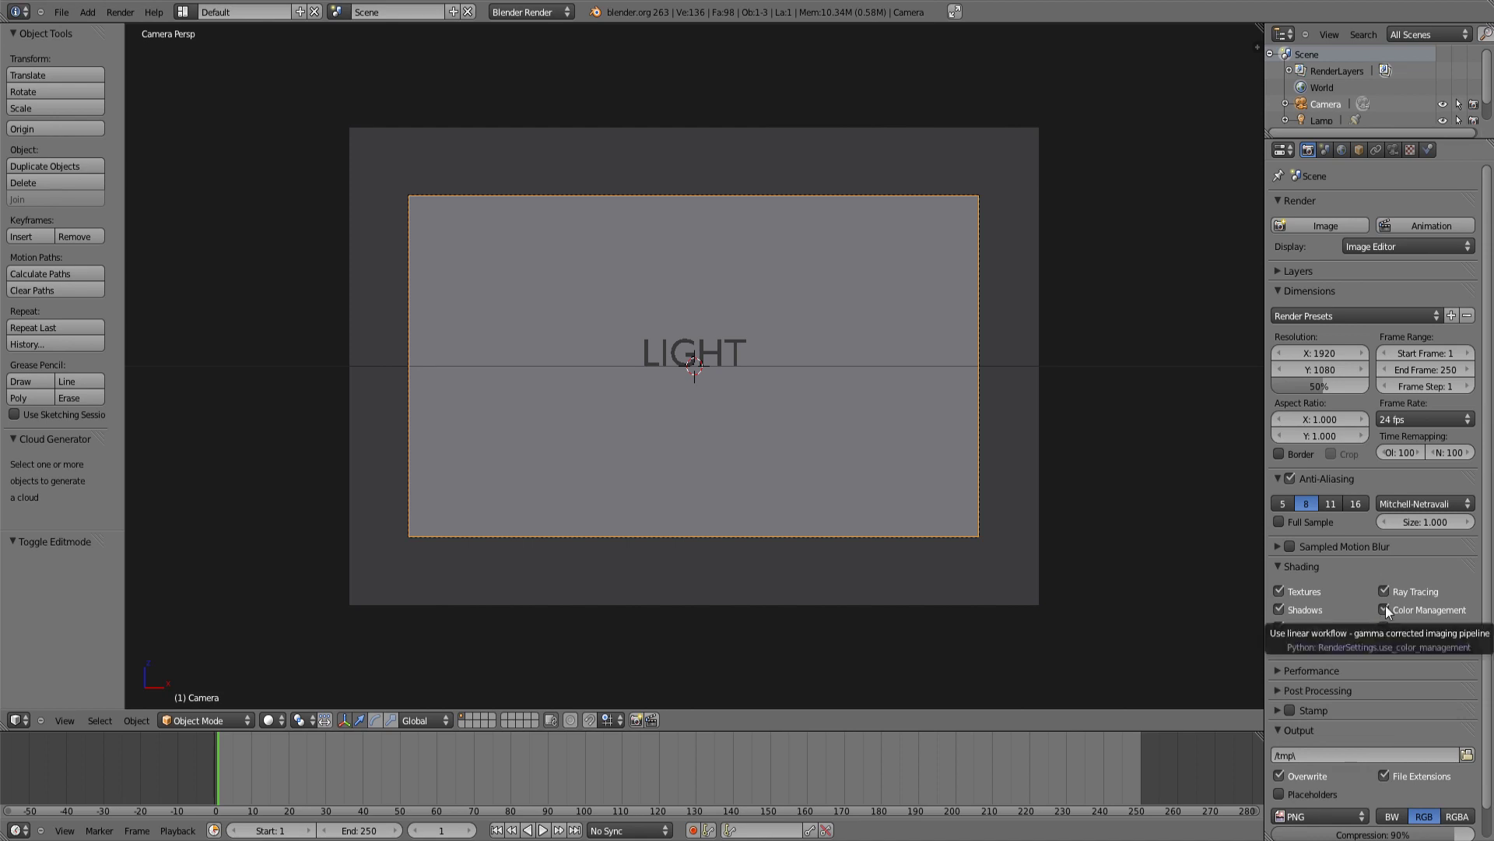
left_click(1386, 608)
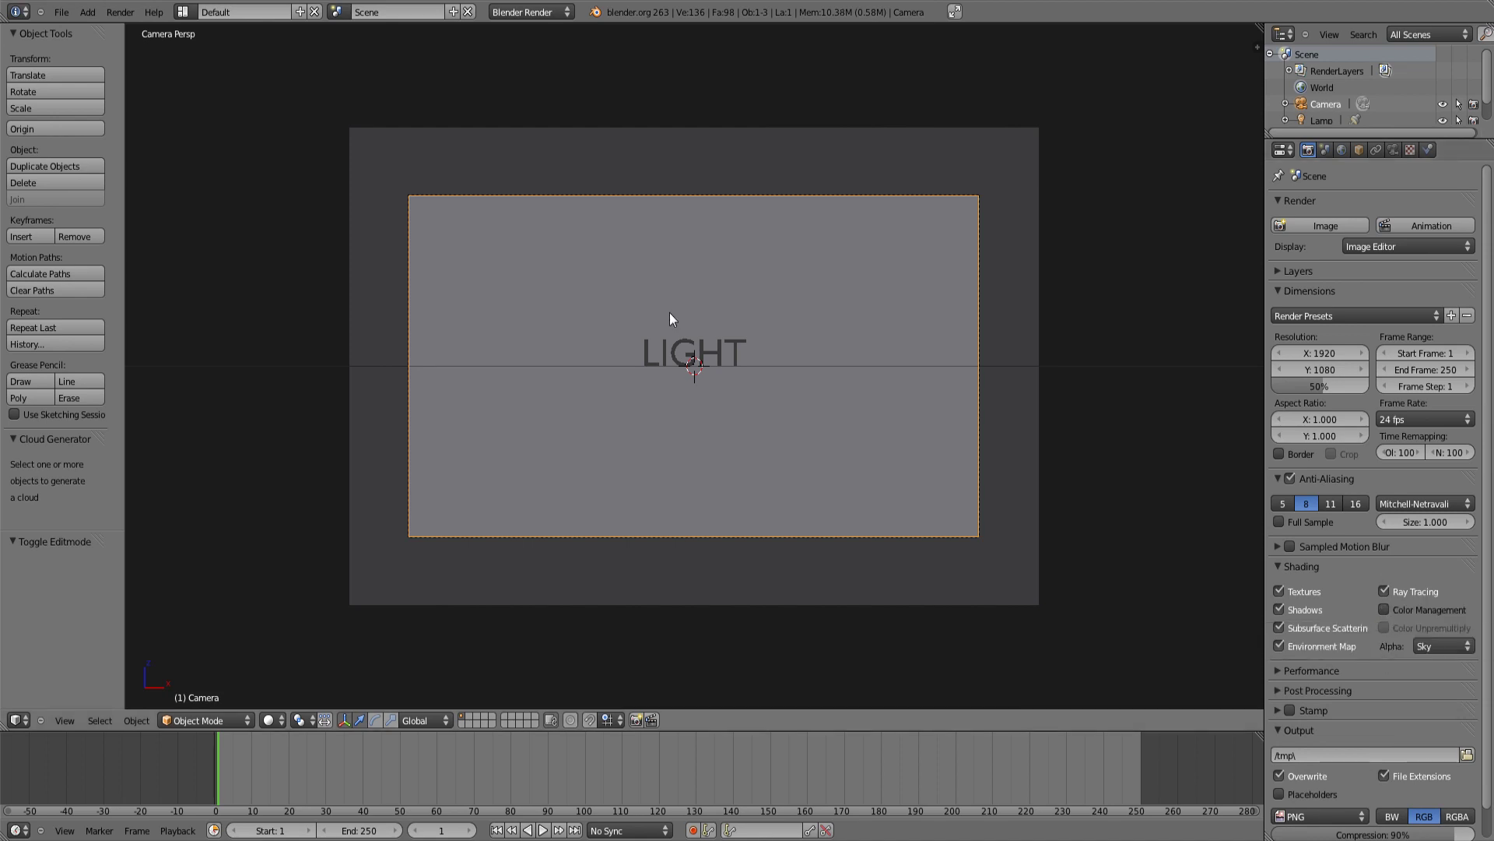
key("F12")
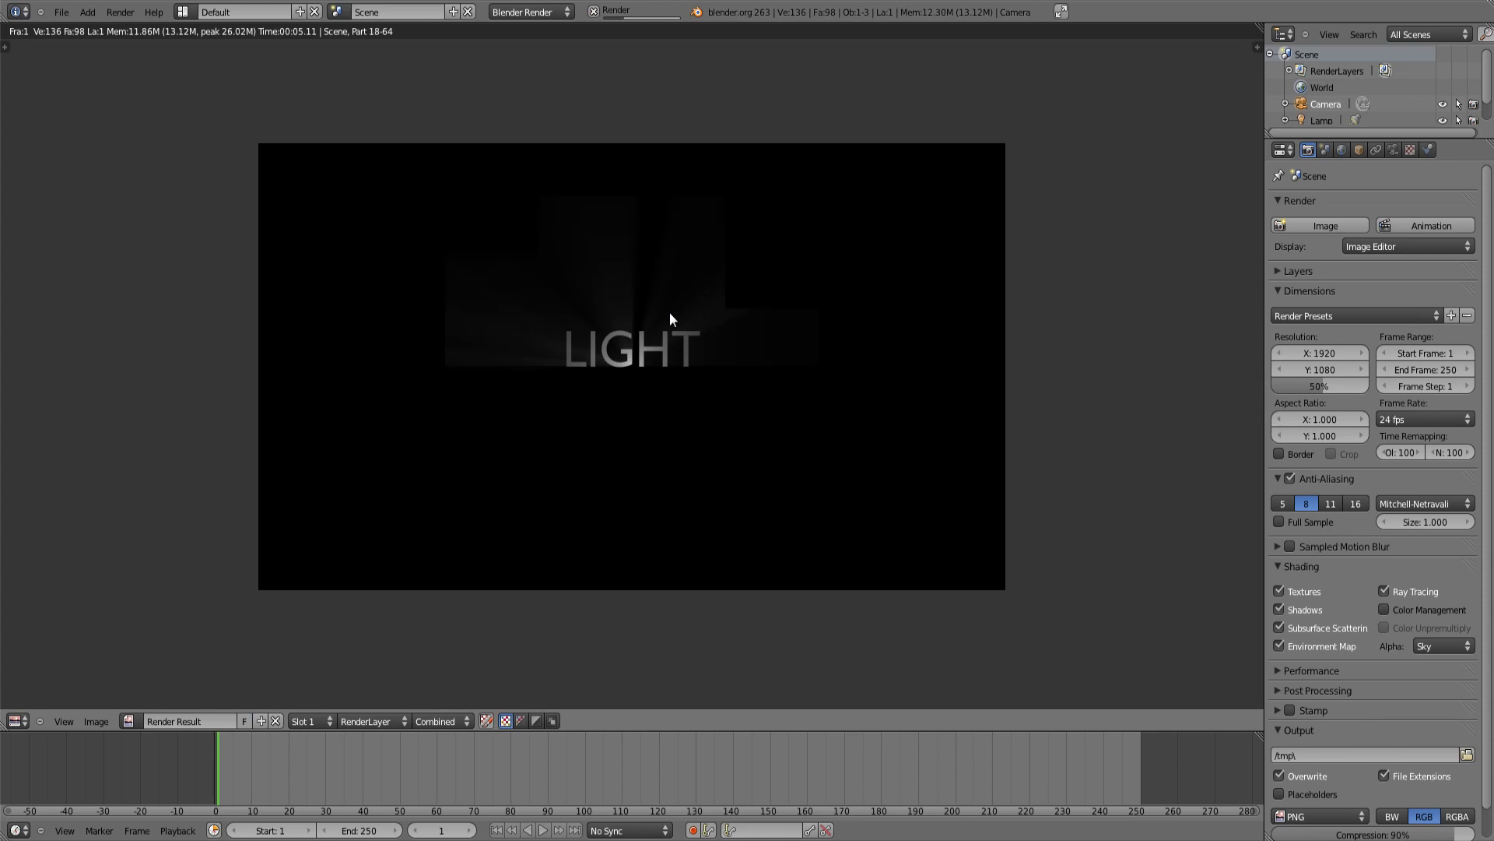